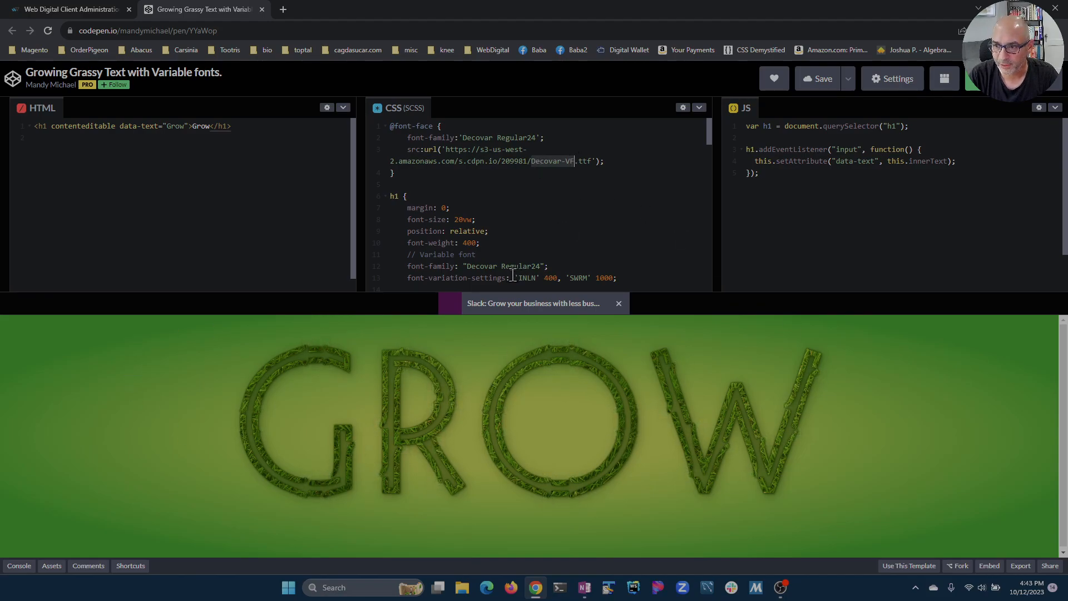
Search Google for "Decovar" from the font URL in the CSS and open the googlefonts/decovar GitHub repository
left_click(545, 161)
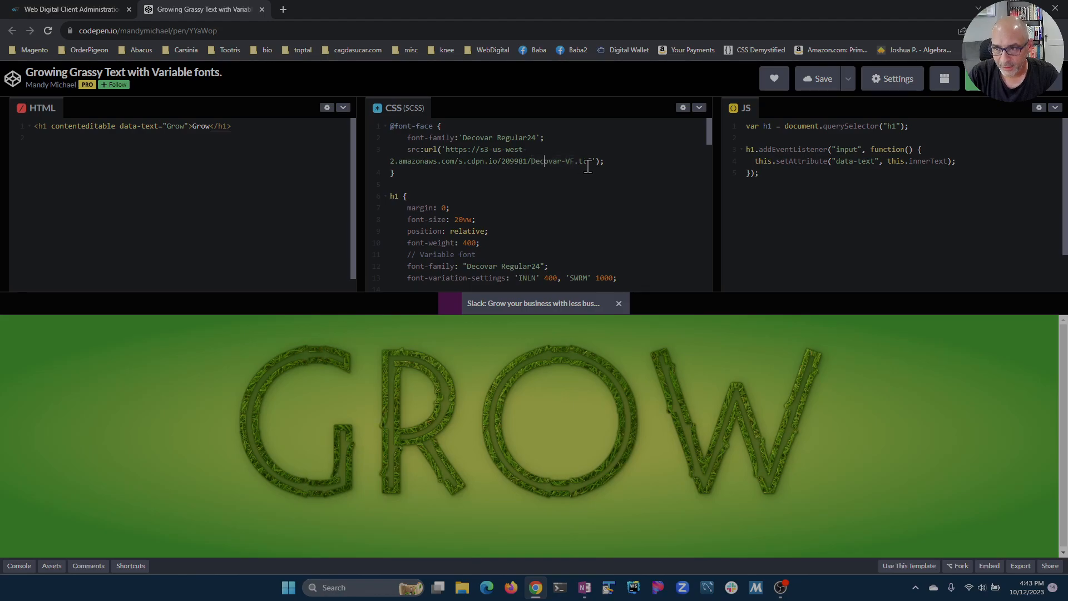
right_click(539, 161)
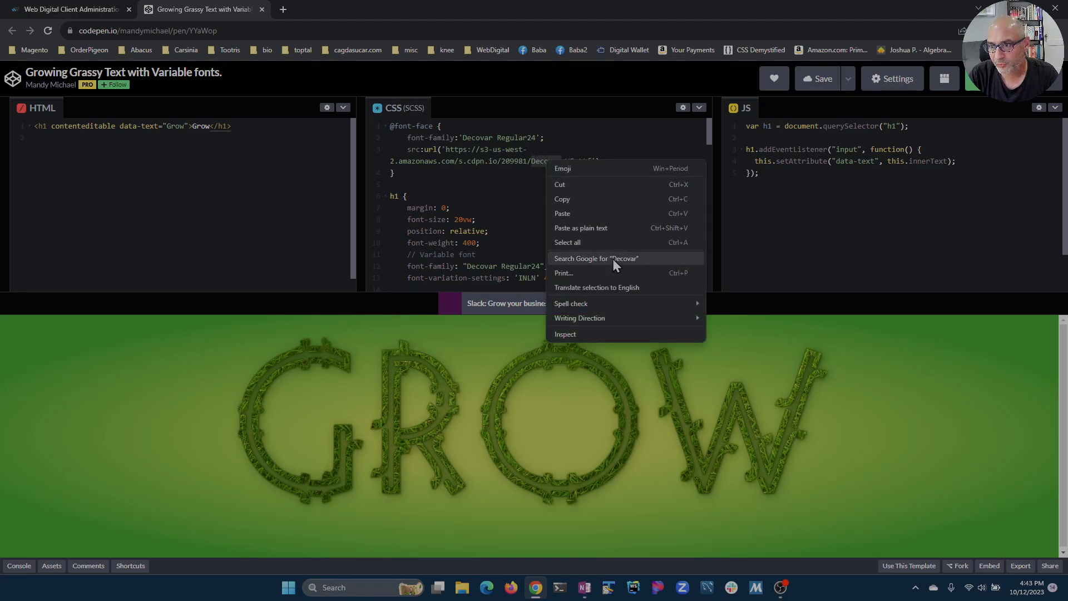
left_click(613, 259)
left_click(255, 304)
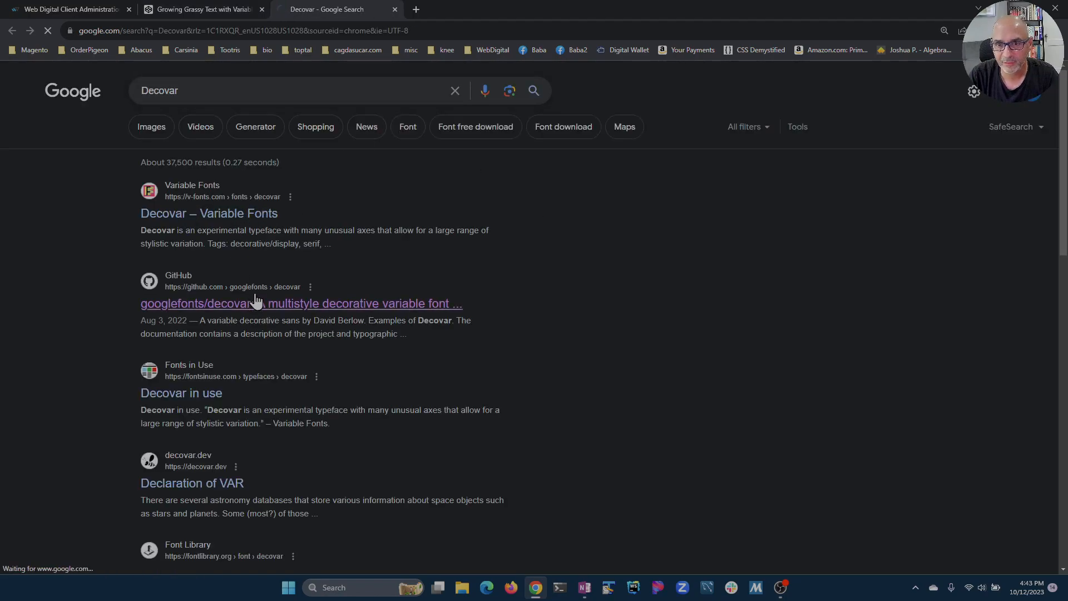
Download DecovarAlpha-VF.ttf from the repository's fonts folder
scroll(389, 345, "down", 15)
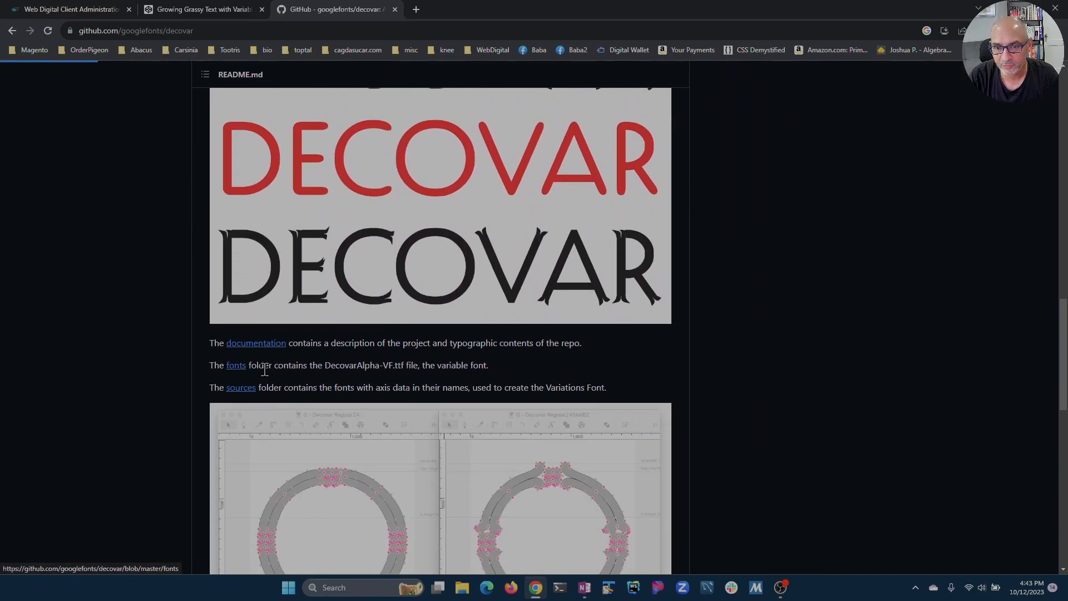
left_click(238, 365)
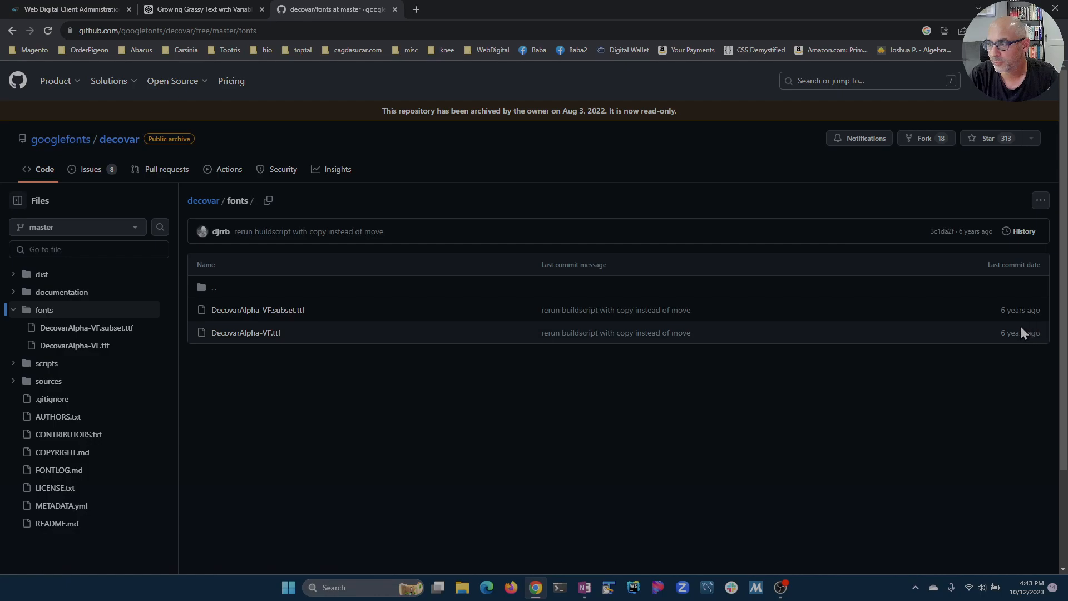
left_click(266, 335)
left_click(1037, 265)
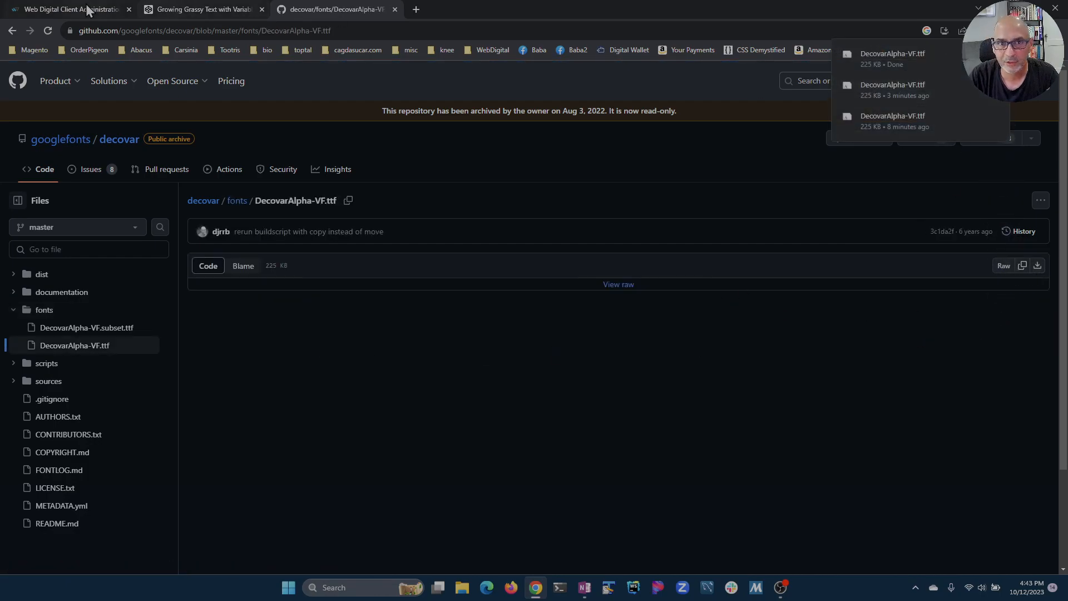
Switch to the Web Digital admin site and create a new component named "Grow"
left_click(70, 9)
left_click(916, 71)
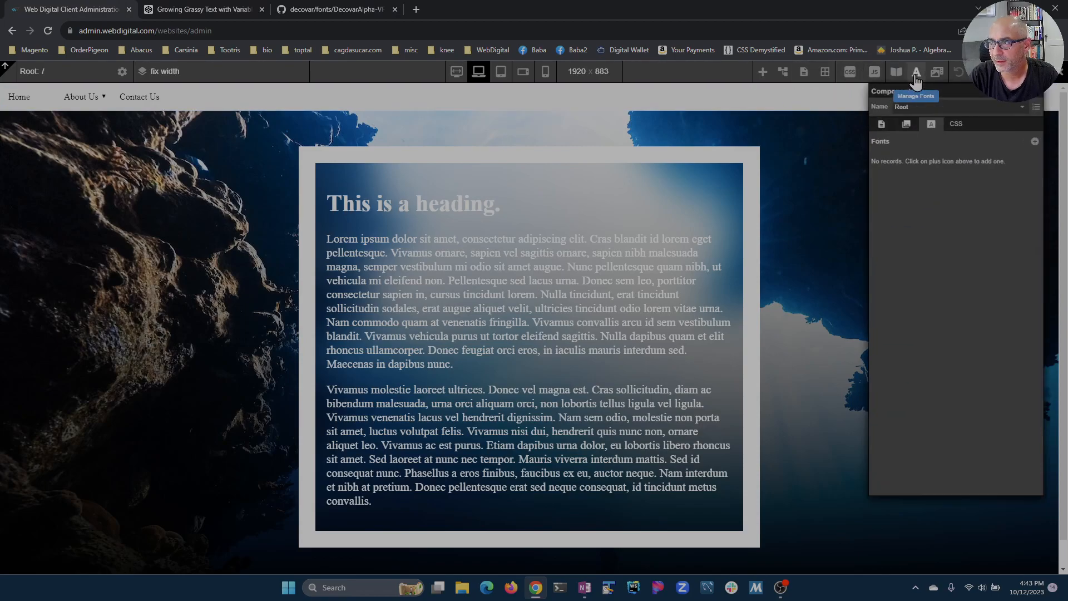
left_click(1052, 93)
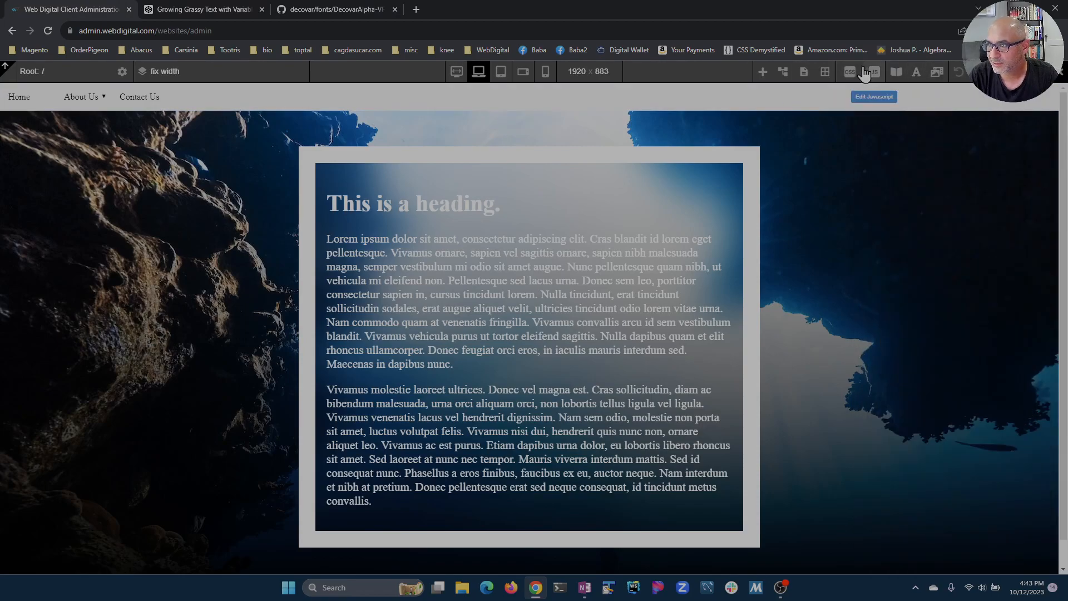
left_click(803, 72)
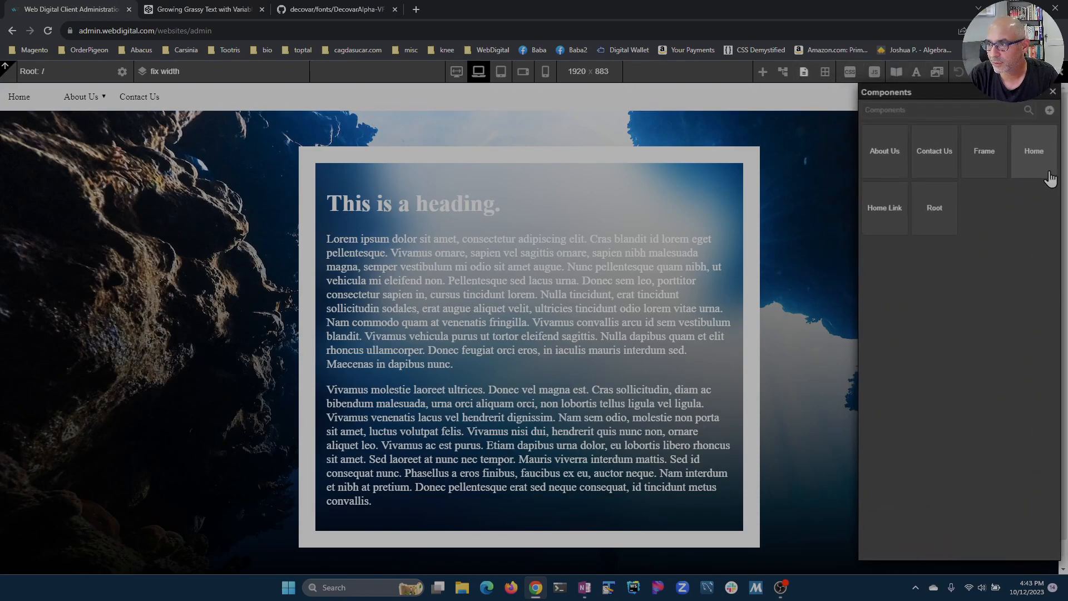
left_click(1049, 110)
type("Grow")
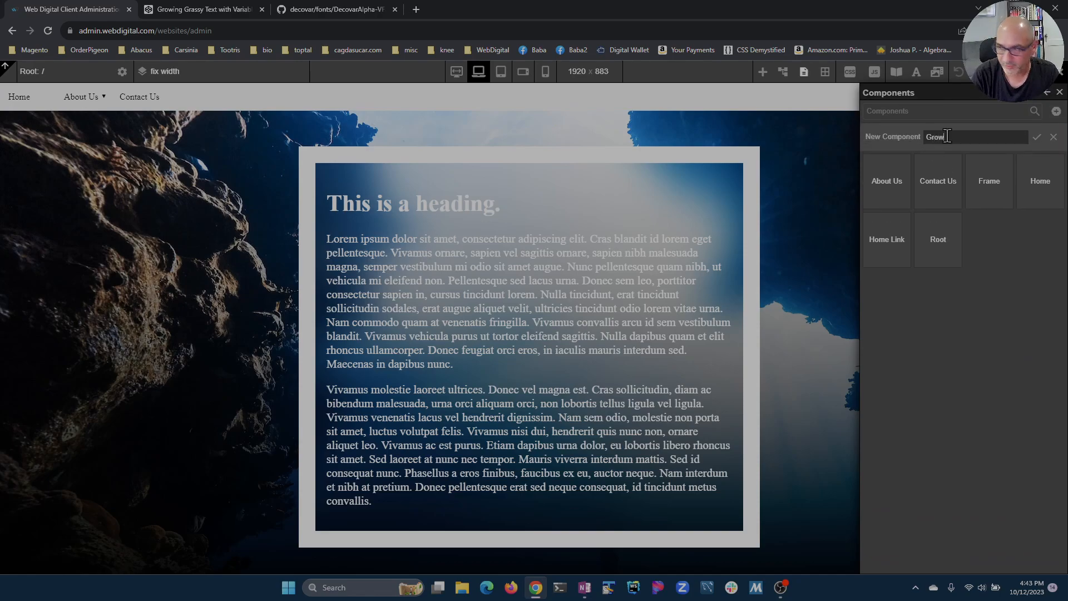
left_click(1043, 140)
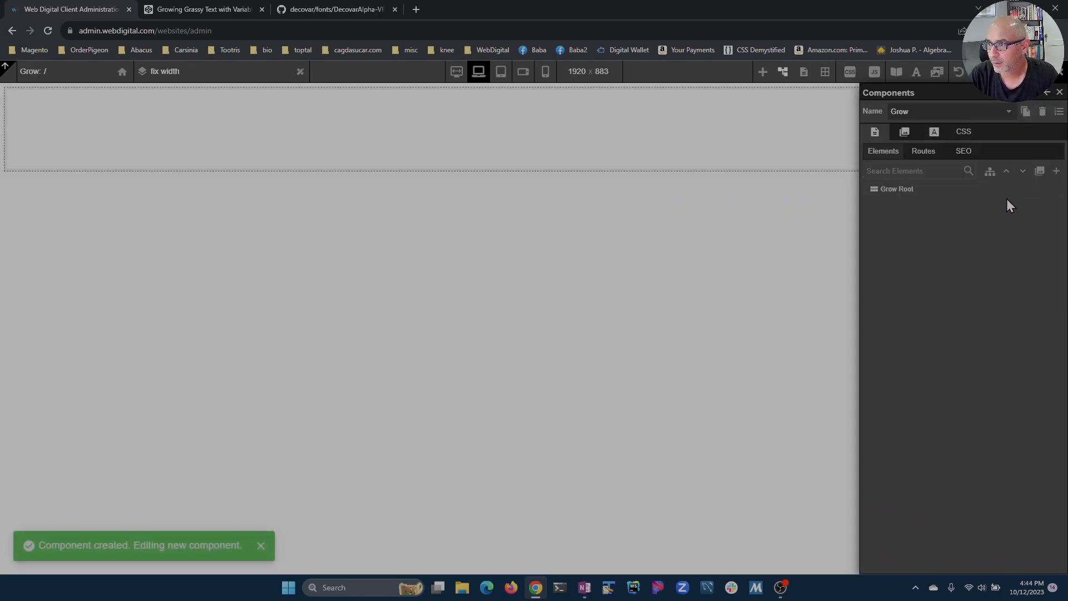
Add a custom font named "Decovar" to the Grow component using the downloaded DecovarAlpha-VF file
left_click(931, 136)
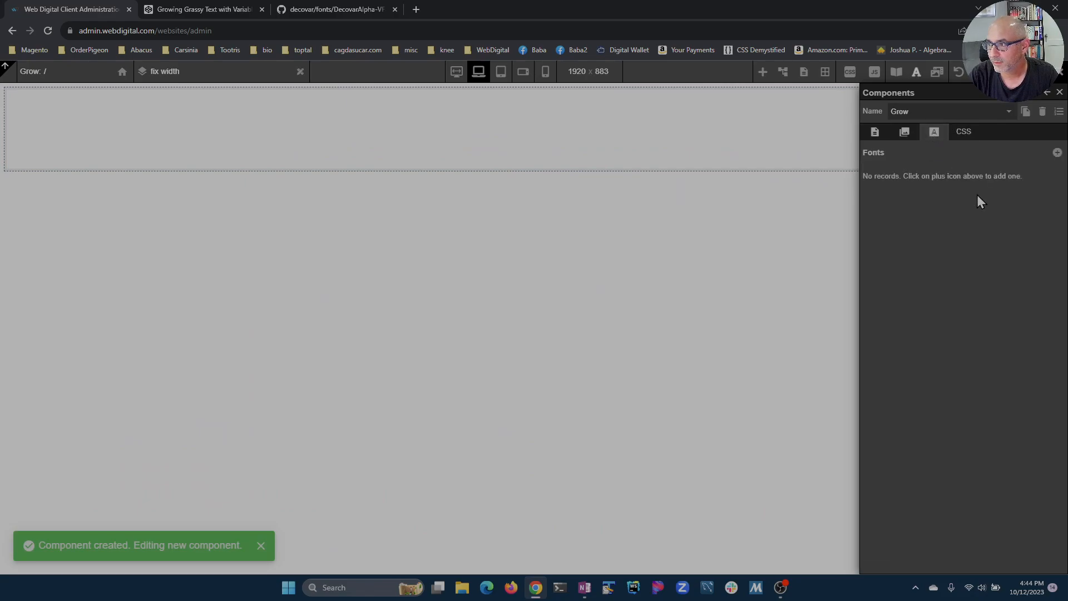
left_click(1057, 152)
left_click(963, 198)
left_click(951, 240)
type("Decovar")
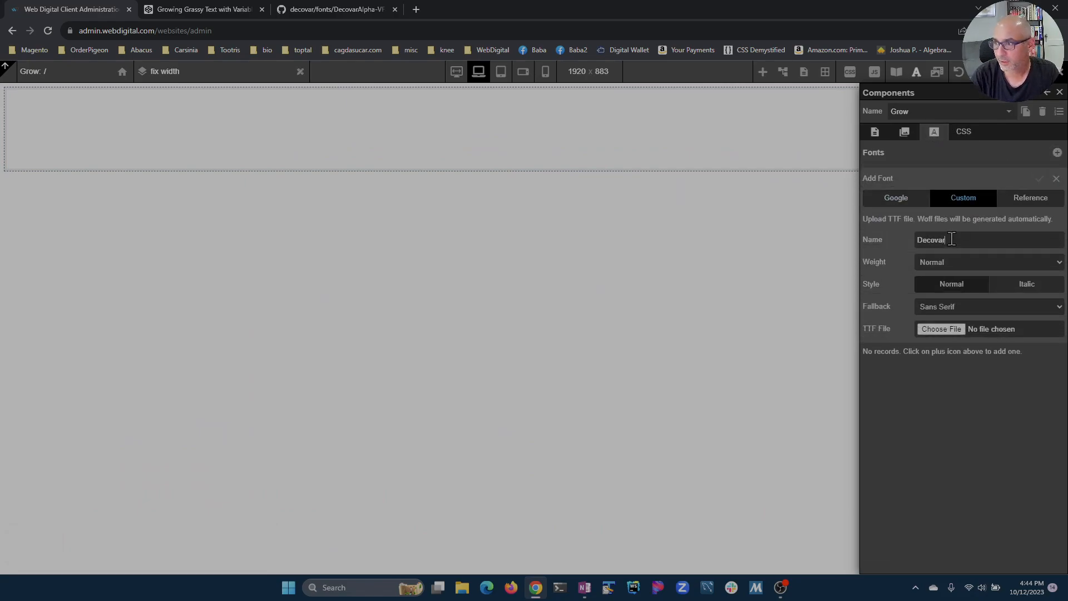
left_click(942, 328)
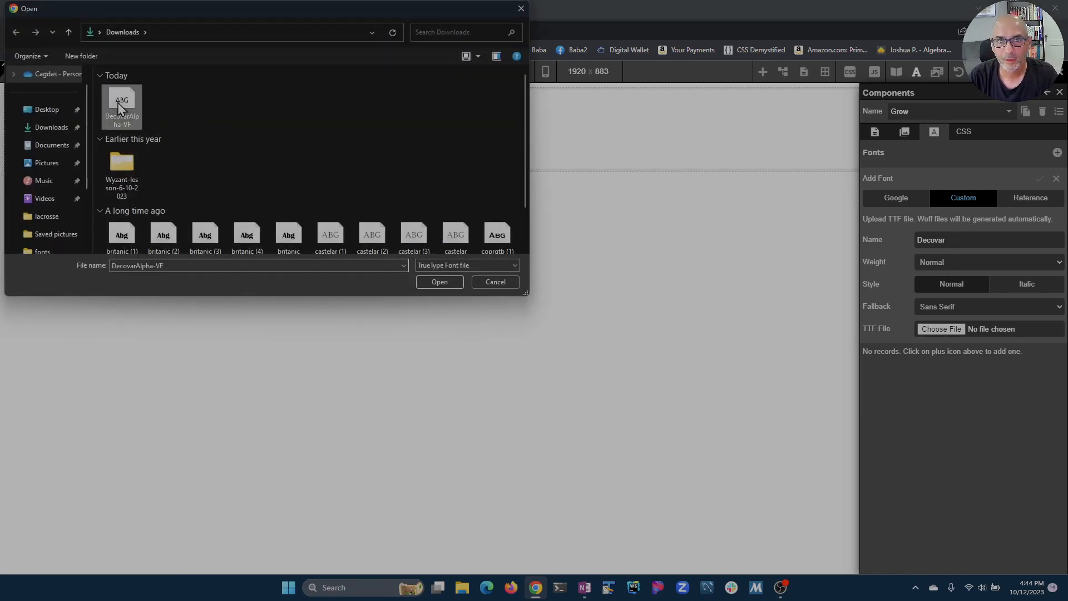
double_click(119, 104)
left_click(1037, 179)
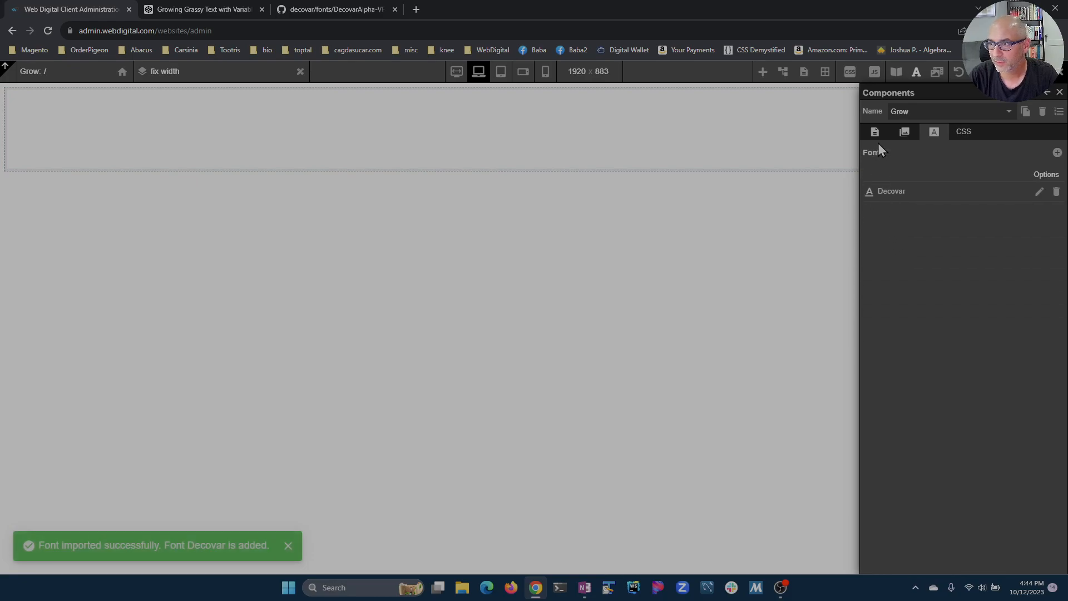
Add a heading to the empty Grow component, change its text to "Grow", and save
left_click(229, 9)
left_click(41, 8)
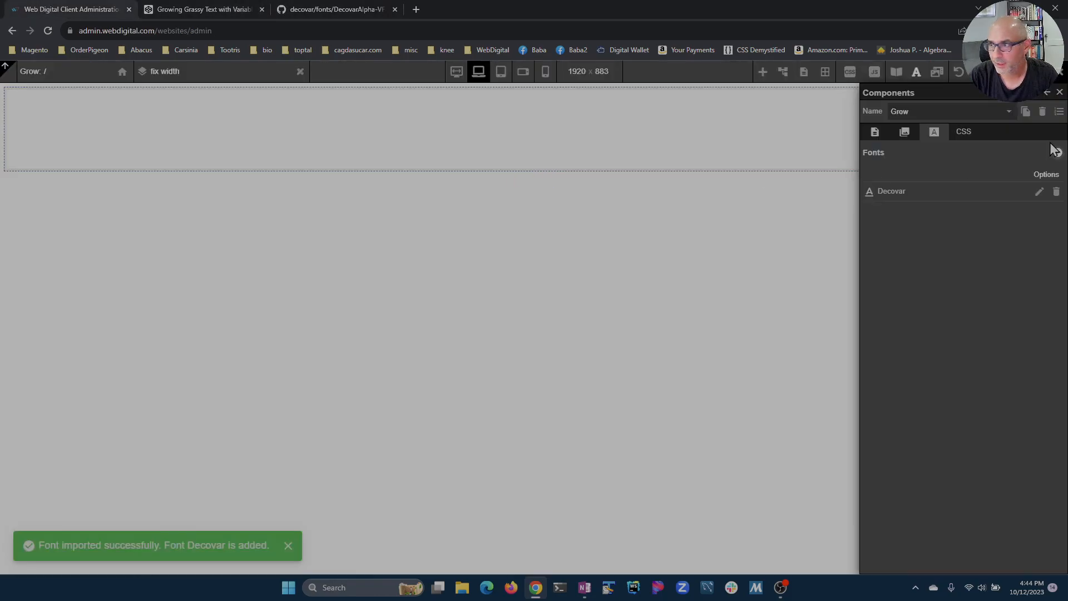
left_click(875, 132)
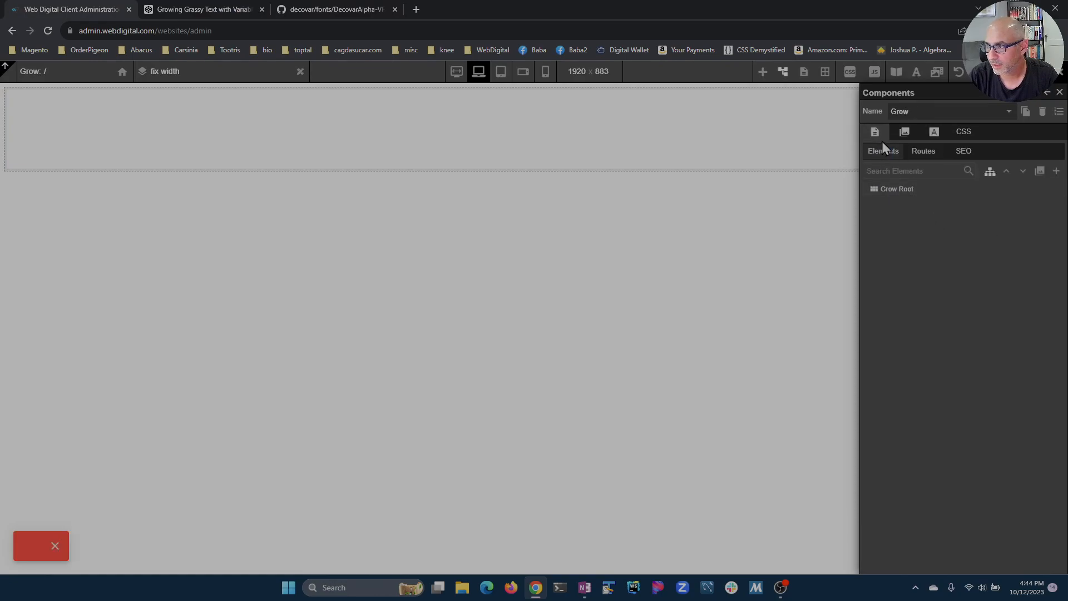
left_click(763, 72)
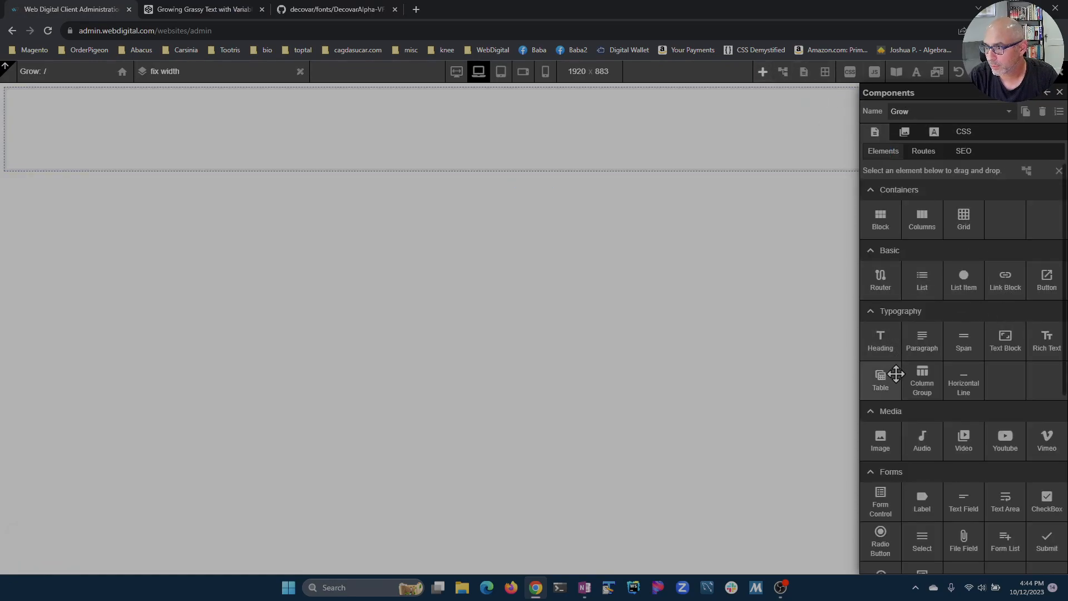
left_click_drag(880, 339, 211, 144)
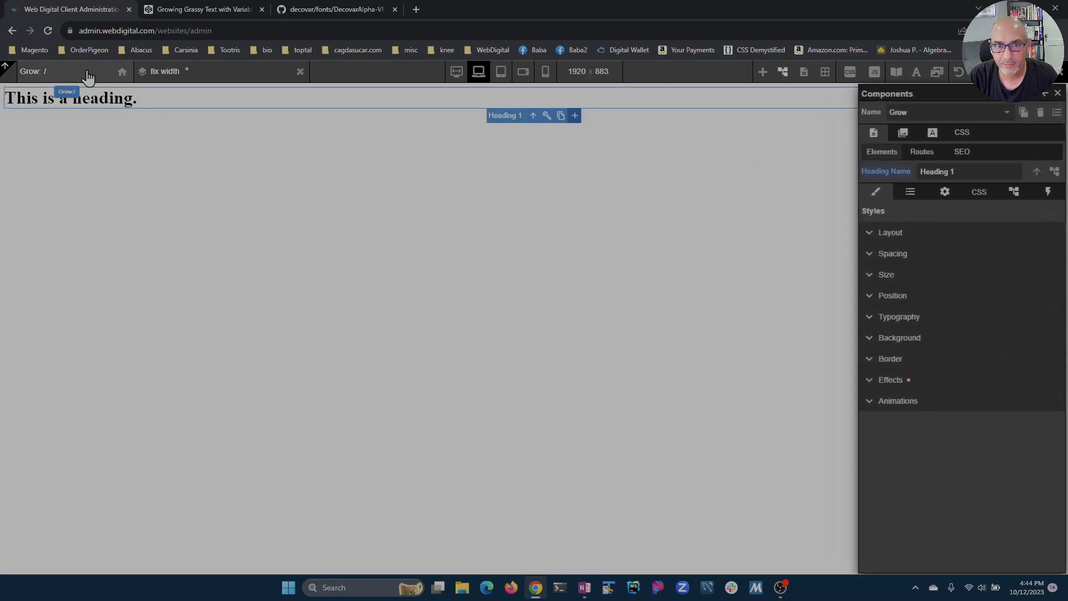
double_click(129, 99)
key("ctrl+a")
type("Gr")
key("Escape")
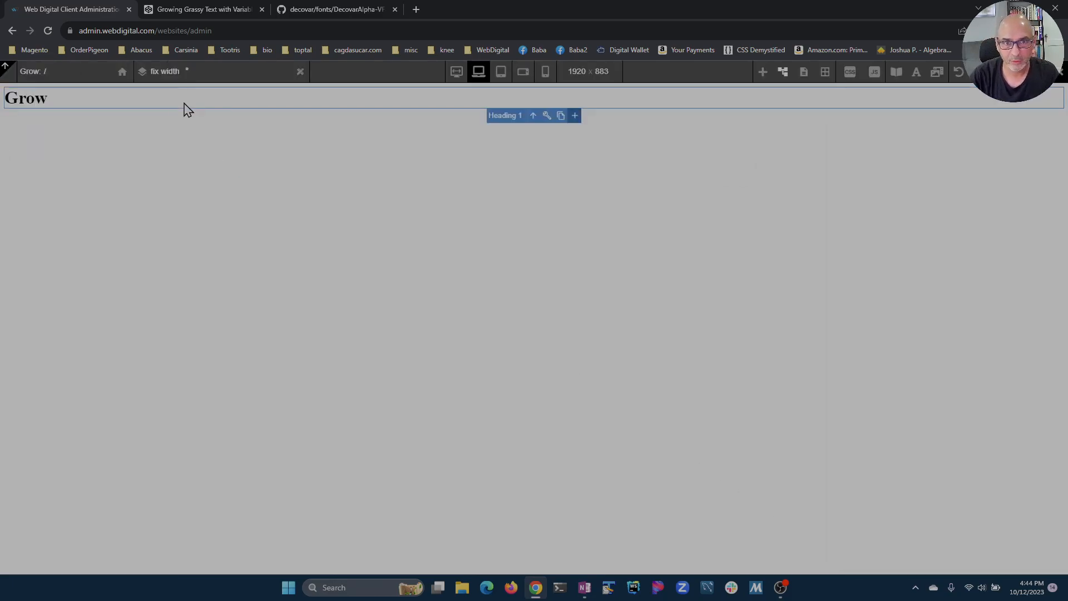
left_click(547, 116)
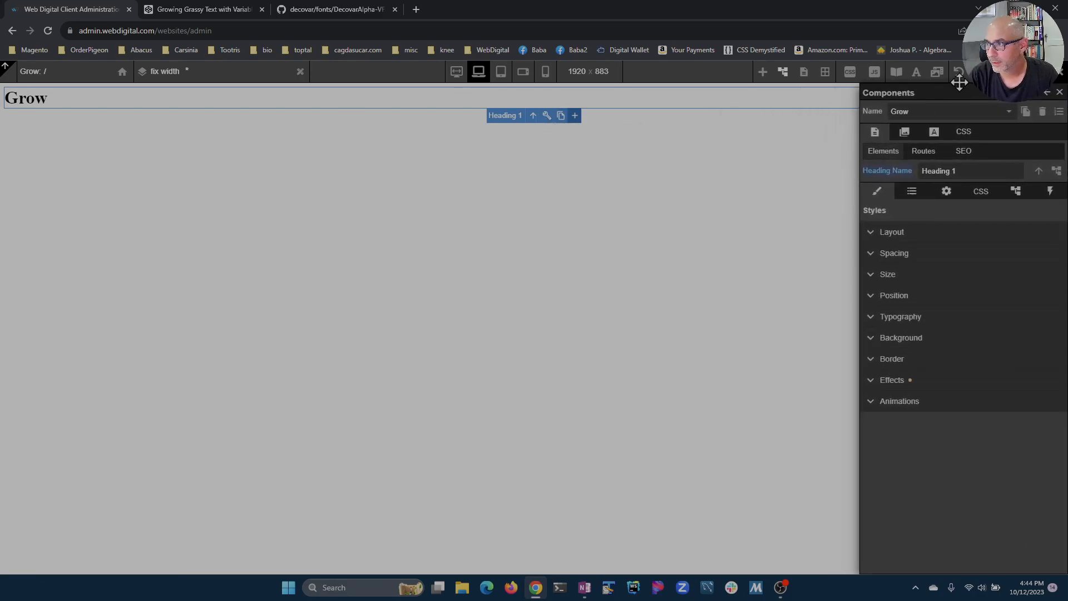
key("ctrl+s")
Centre the Grow heading's text and set its size to 412 px and weight to 400 - Normal
left_click(873, 319)
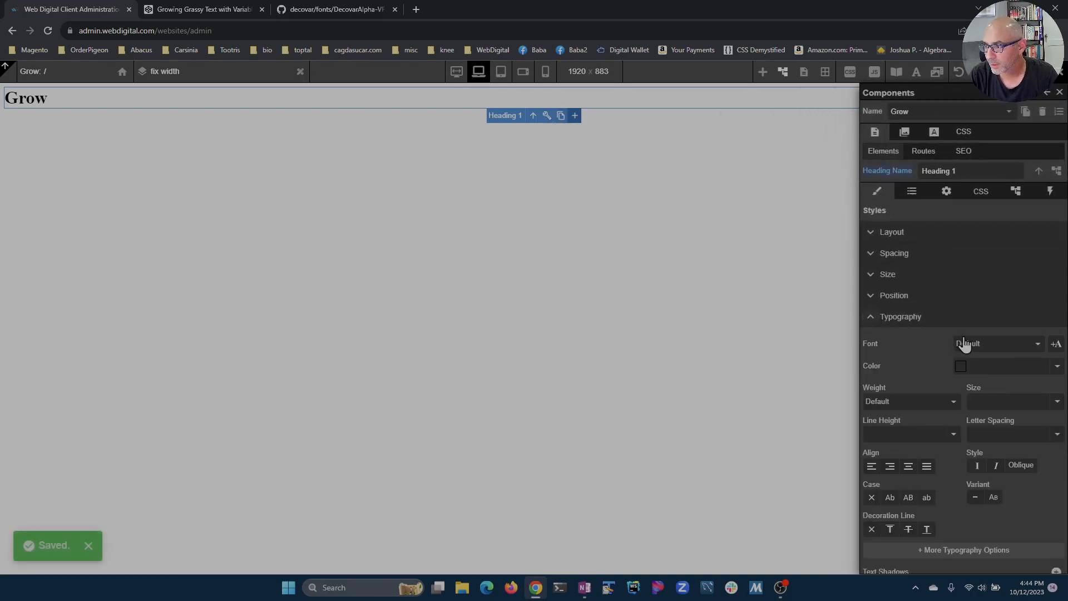
left_click(908, 368)
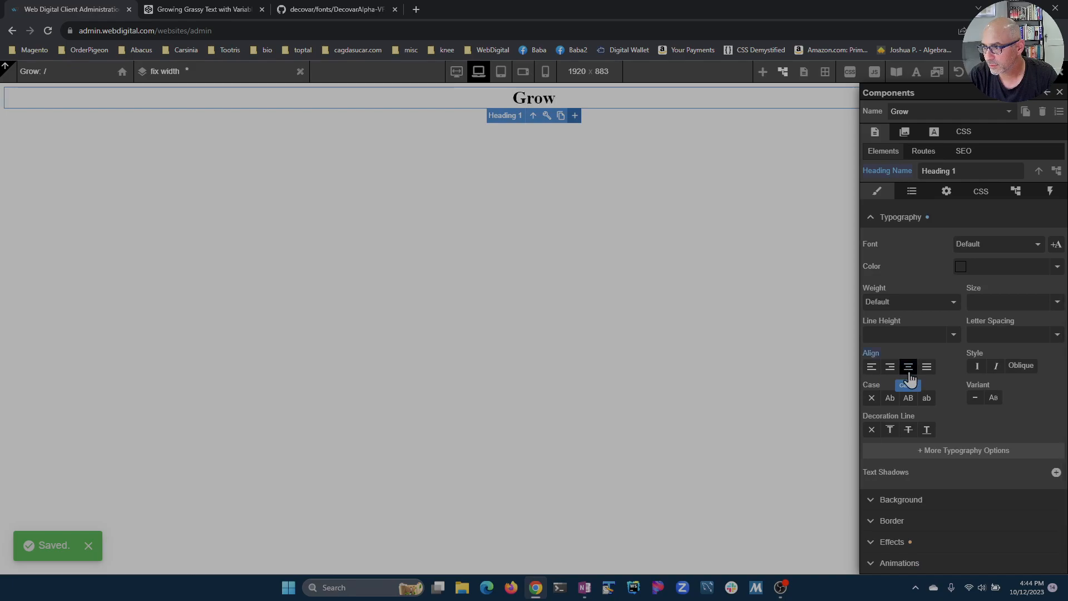
left_click_drag(974, 301, 137, 333)
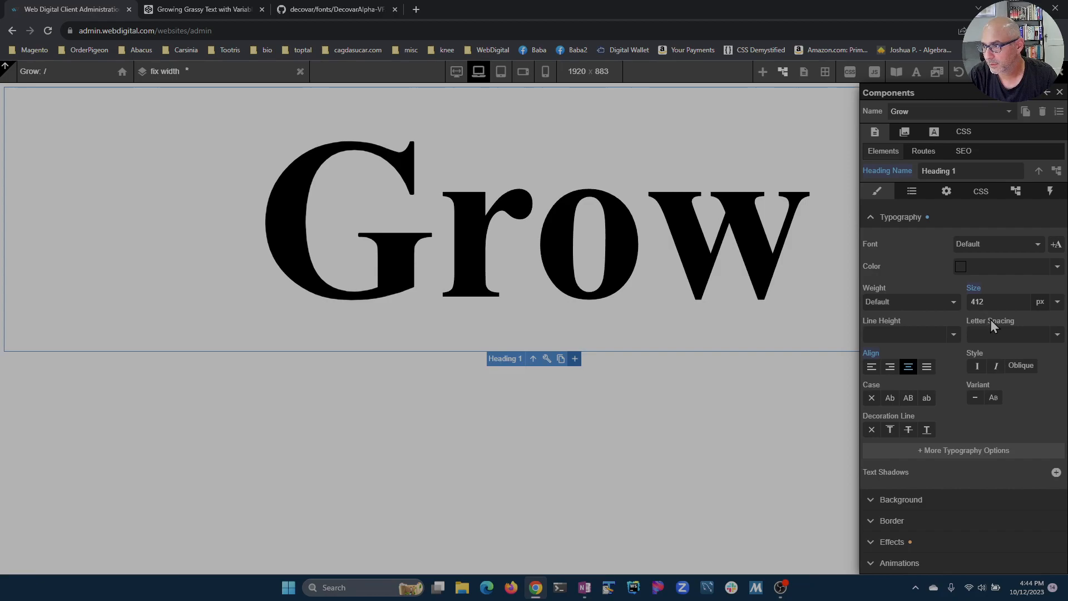
left_click(924, 305)
left_click(919, 387)
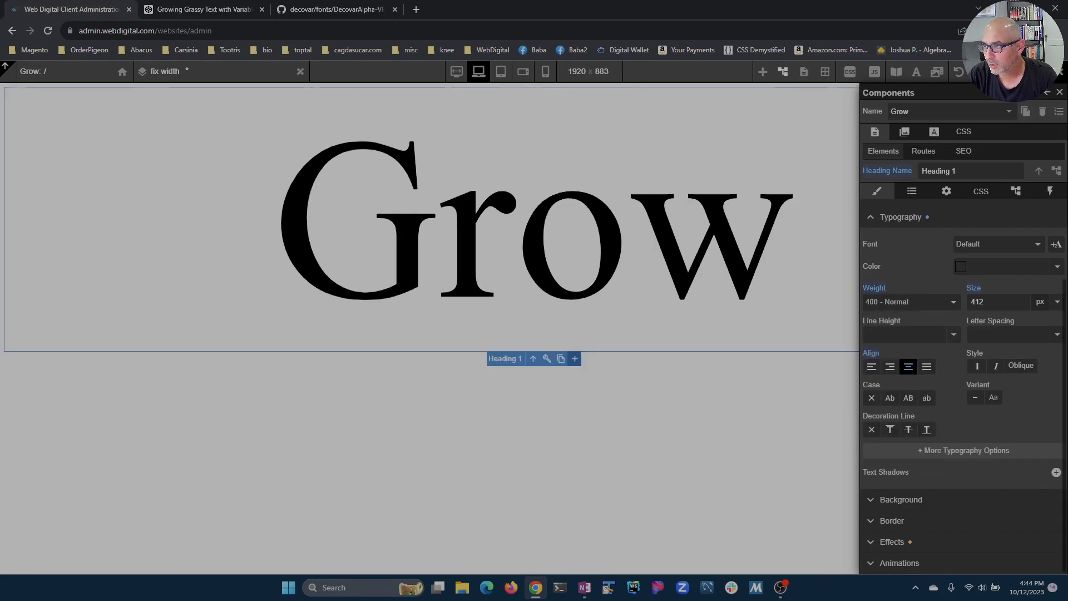
Add a text shadow to the heading with 0 px X and Y offsets and a 61 px blur radius, and save
scroll(922, 336, "up", 3)
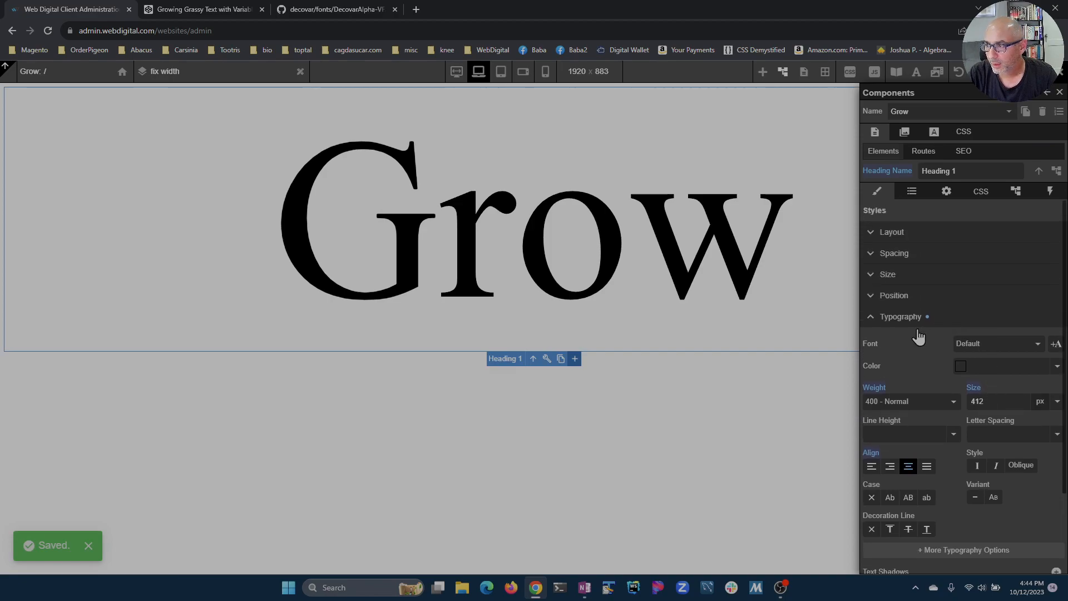
scroll(982, 321, "down", 3)
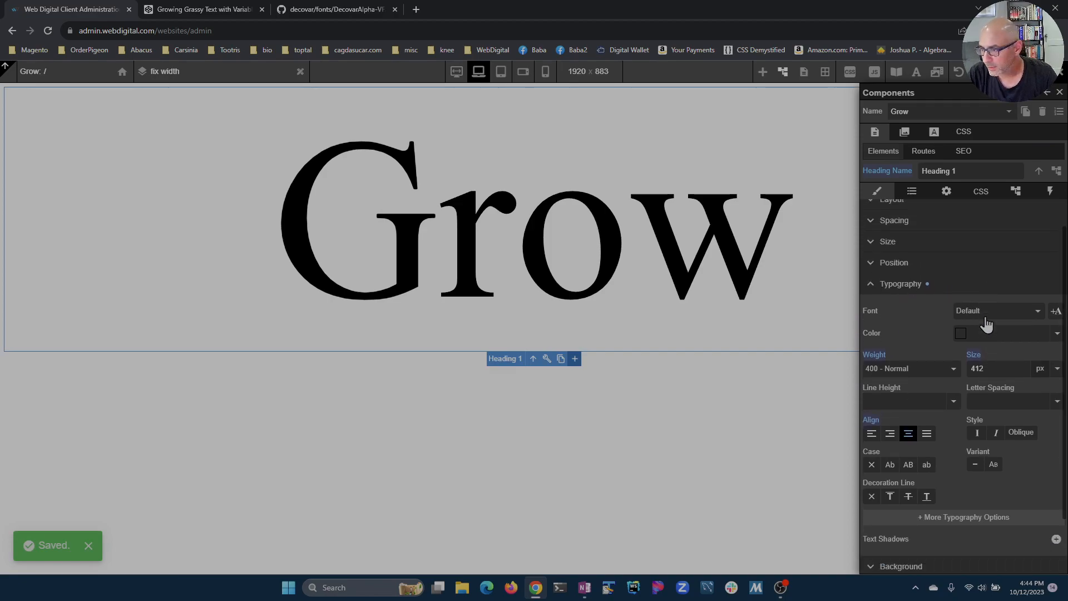
left_click(1056, 471)
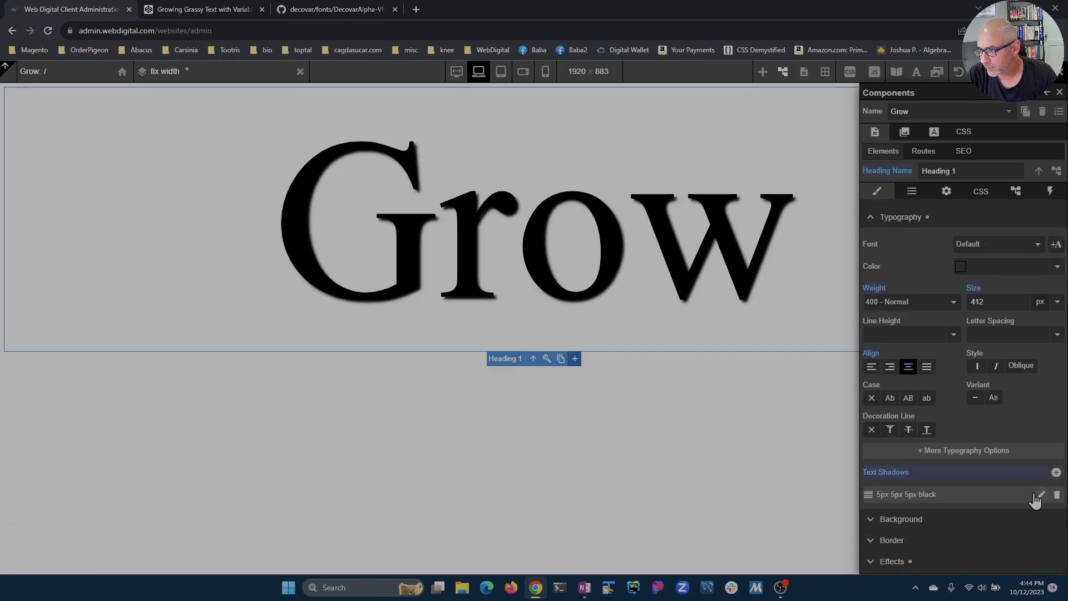
scroll(967, 434, "down", 3)
key("BackSpace")
type("0")
key("Tab")
type("0")
key("Tab")
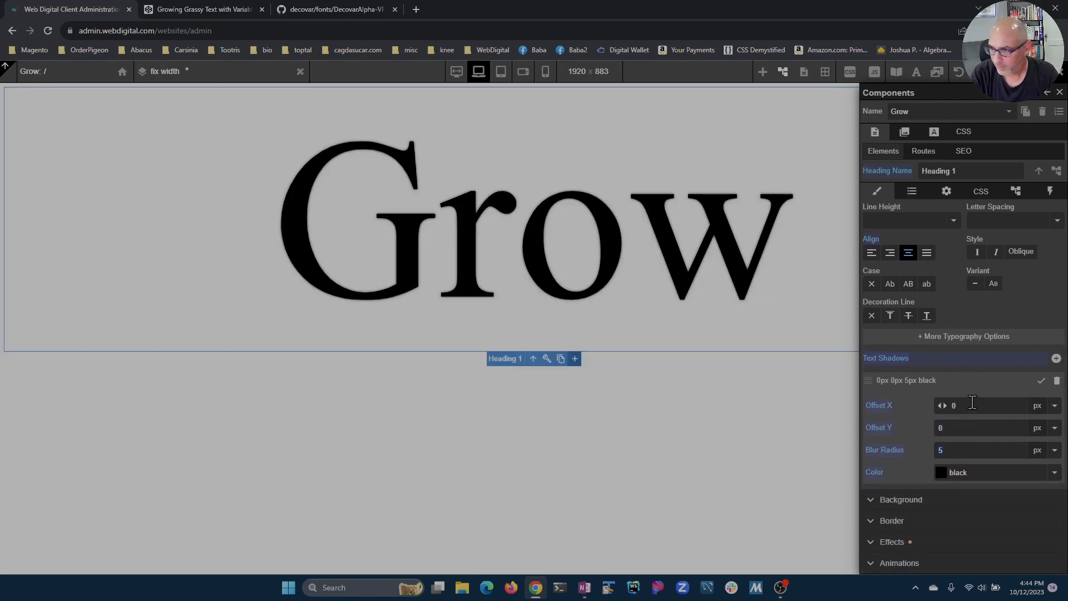
left_click_drag(940, 452, 971, 481)
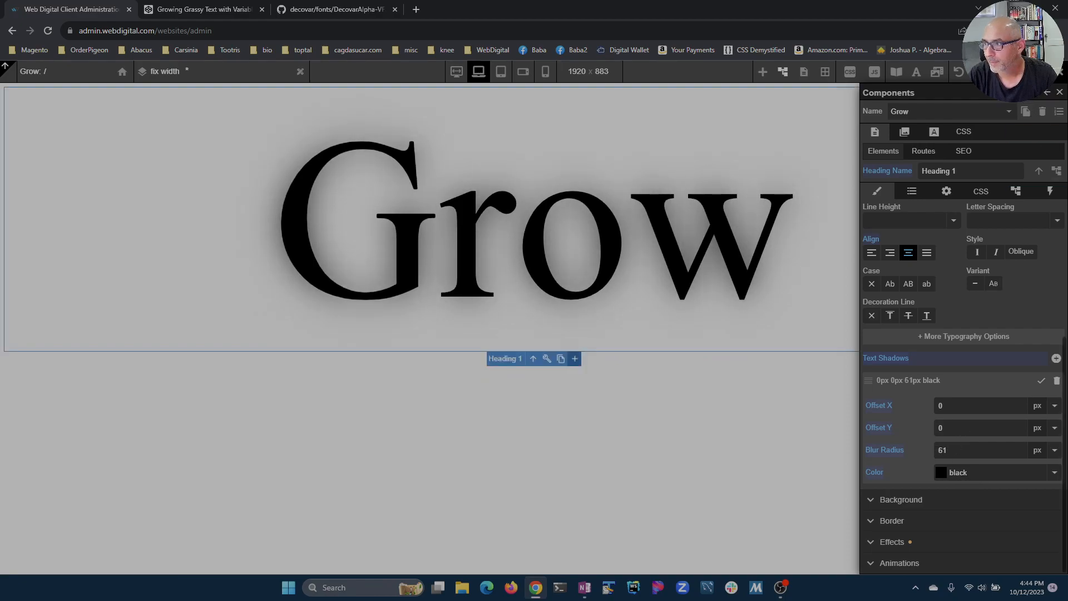
key("ctrl+s")
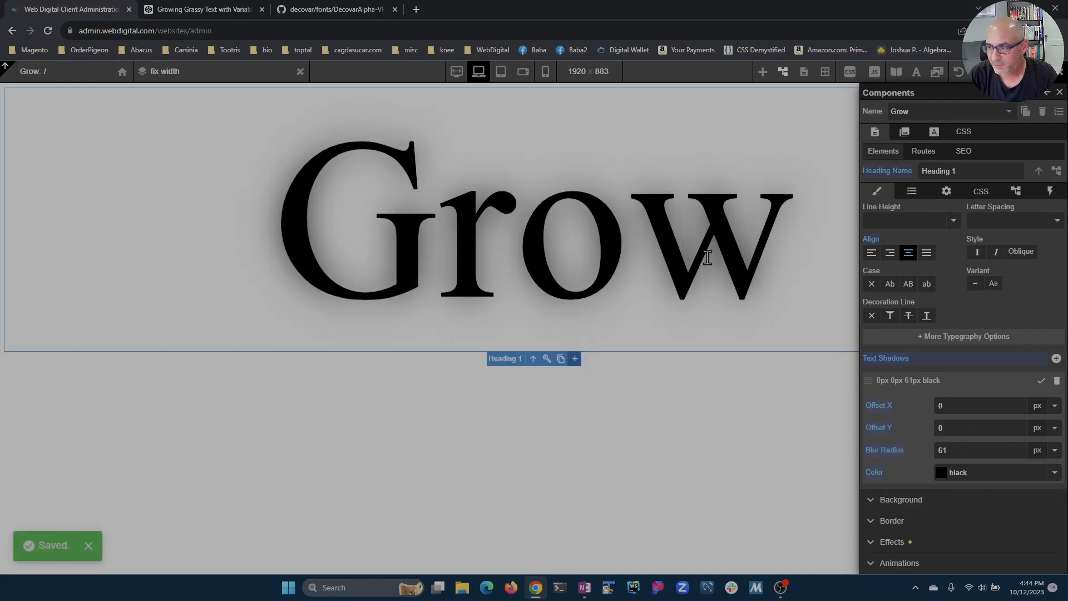
left_click(1054, 382)
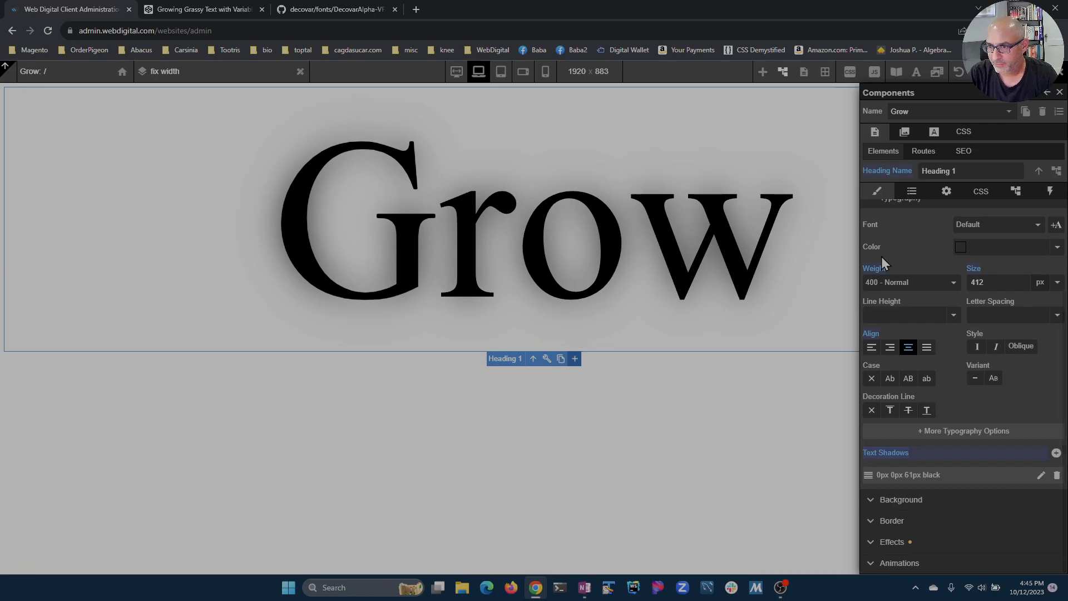
Check the h1 rules in the CodePen example's CSS and return to the Web Digital editor
scroll(1005, 288, "up", 2)
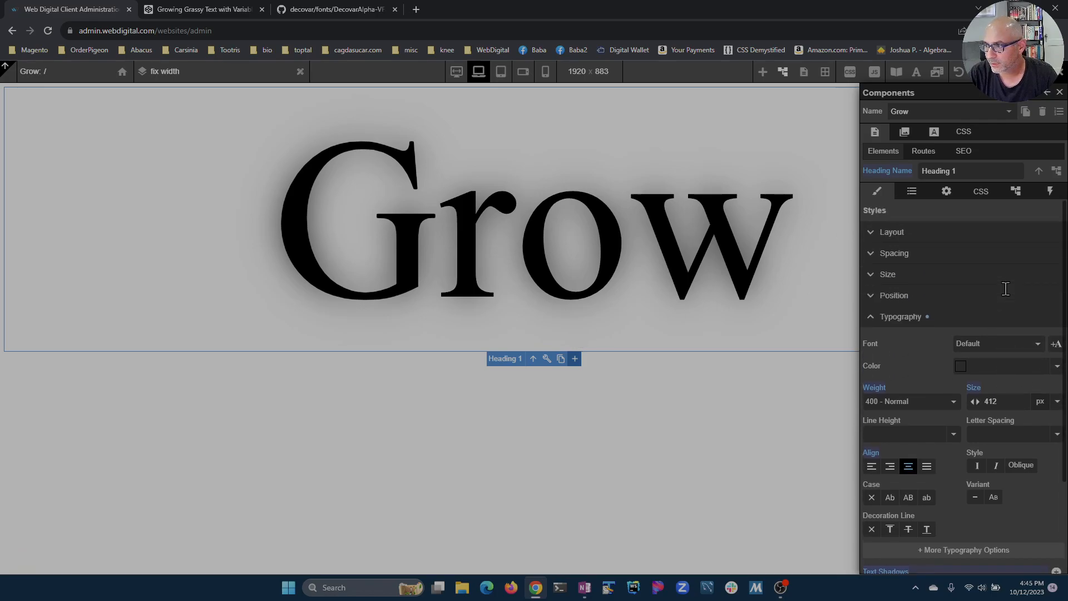
left_click(901, 316)
left_click(205, 10)
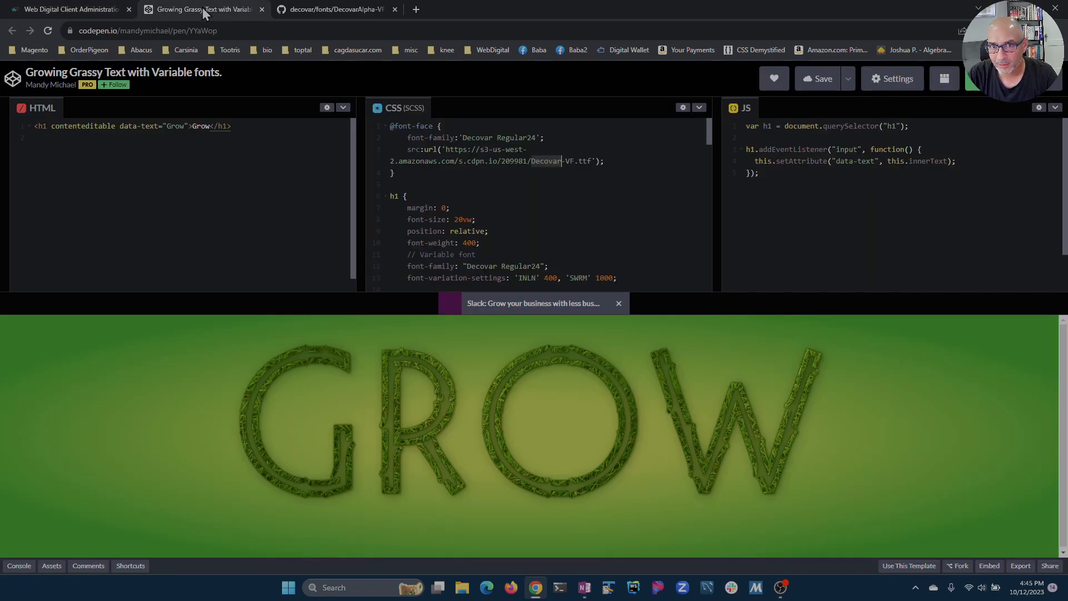
left_click(87, 12)
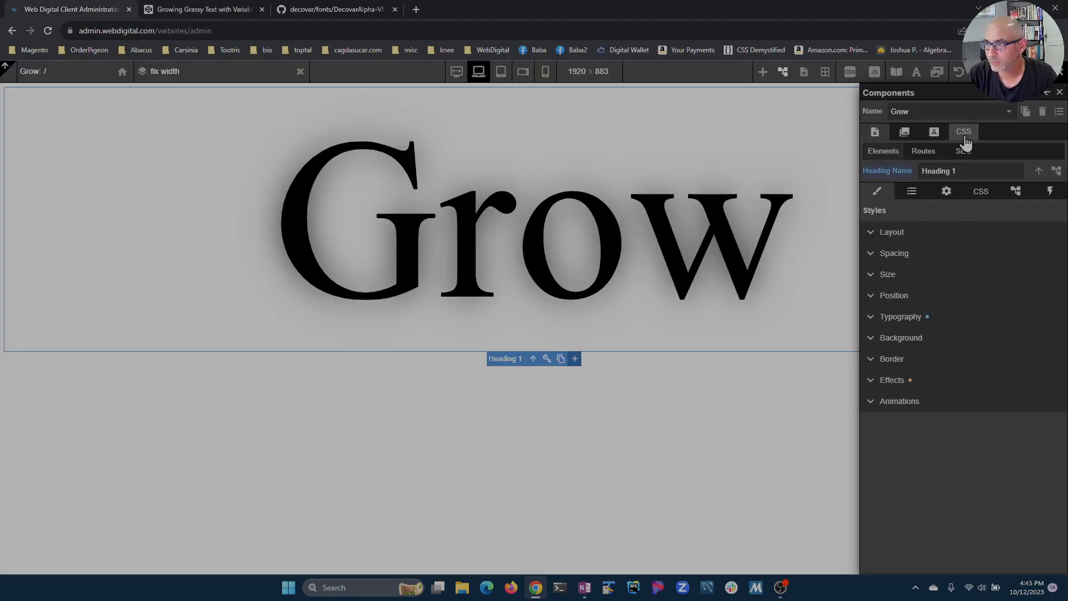
Add a managed CSS module named "Grow CSS" to the Grow component
left_click(962, 134)
left_click(1057, 152)
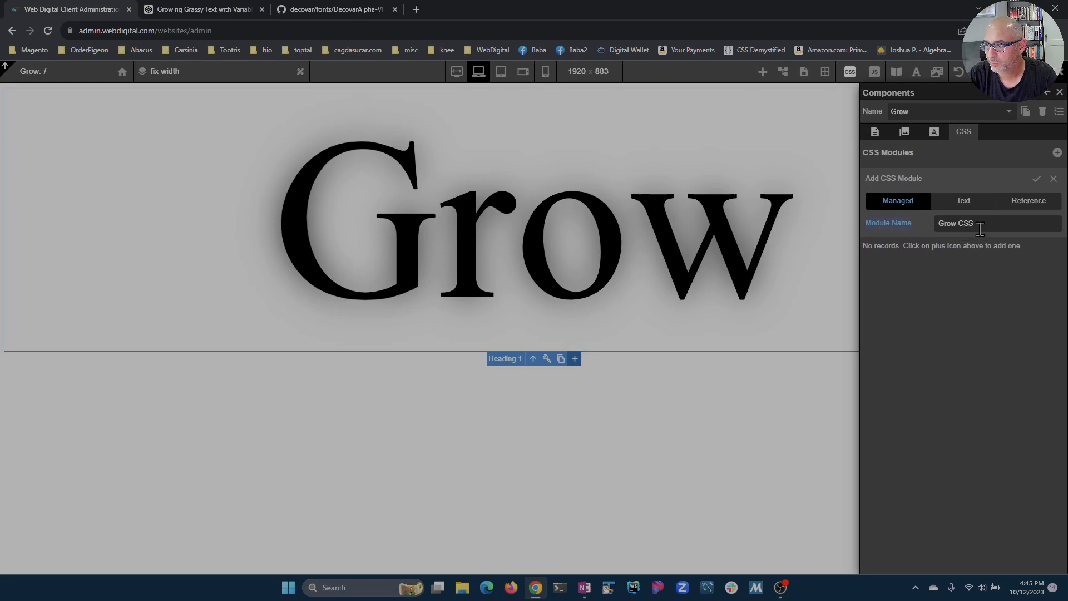
left_click(1039, 179)
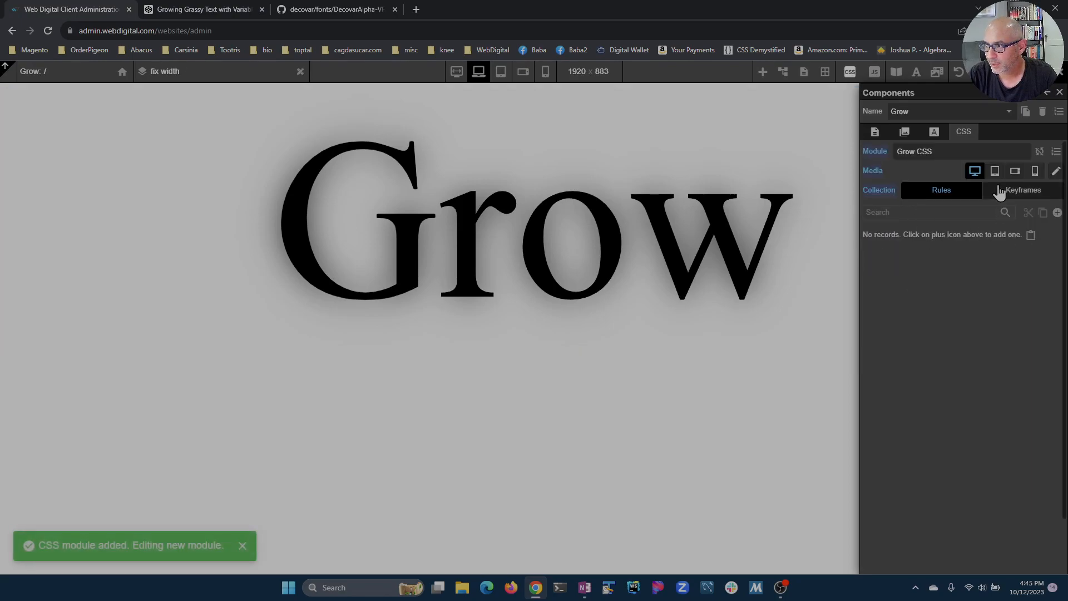
Add a keyframe set named "grow" to the Grow CSS module
left_click(1027, 195)
left_click(1056, 212)
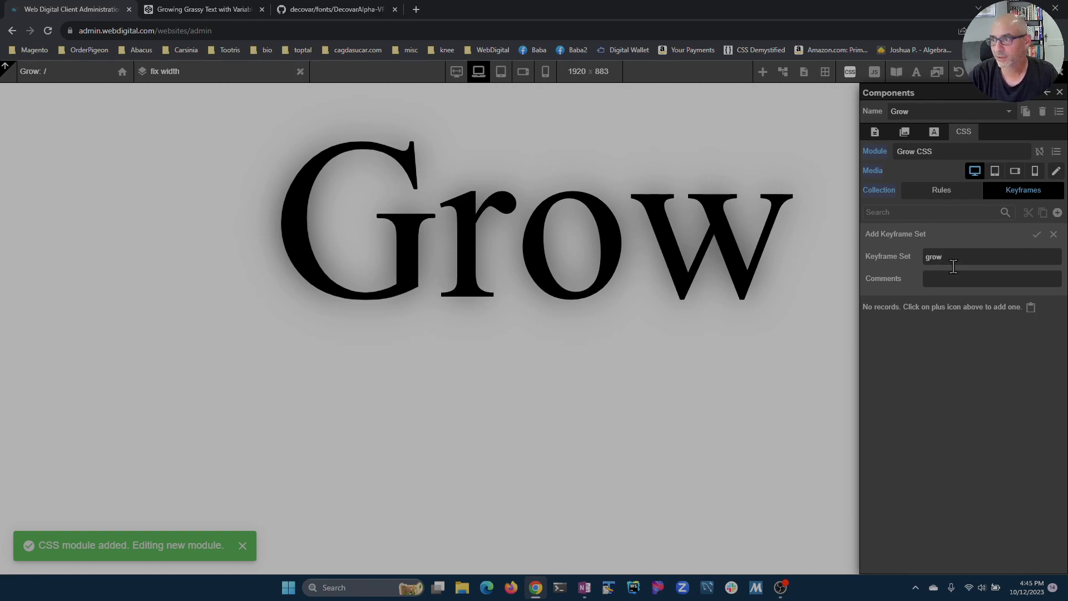
left_click(1036, 234)
Style the 0% keyframe with the Decovar font, setting its Inline variation to 500 and Worm Skeleton to 1000
left_click(895, 299)
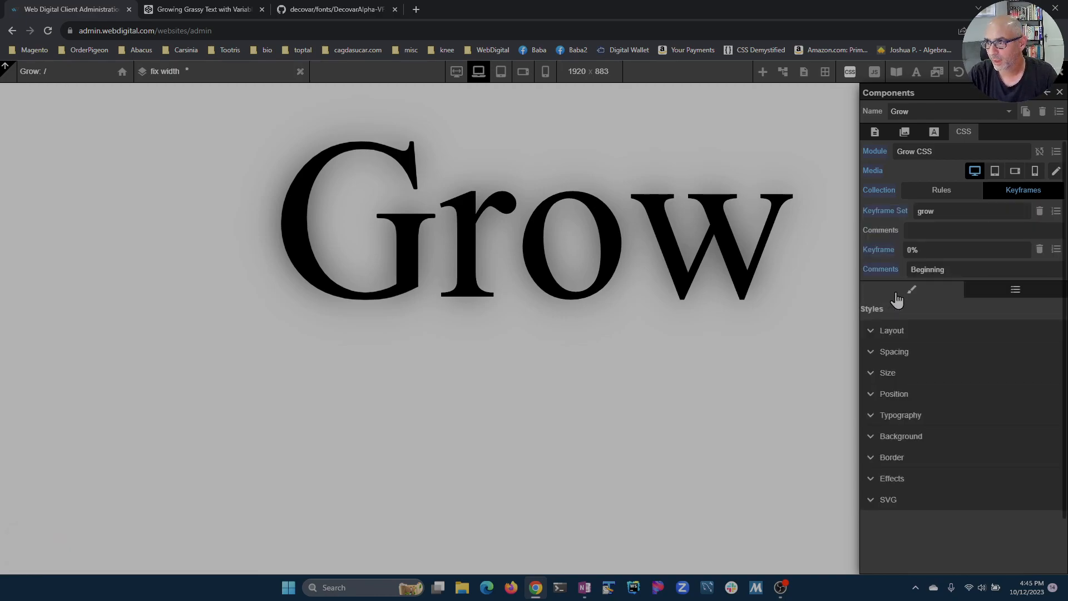
left_click(872, 415)
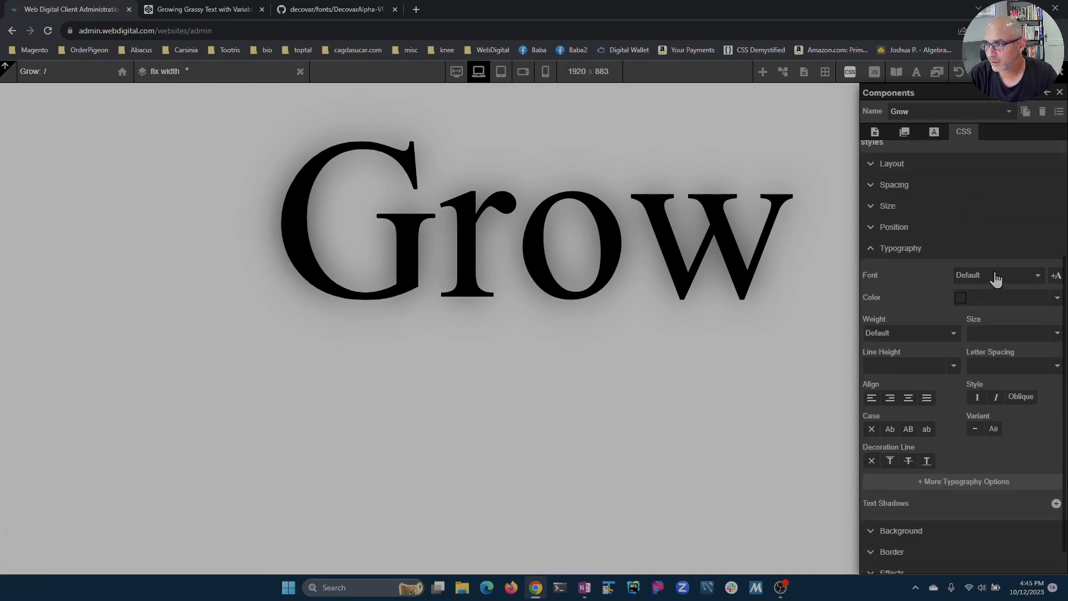
left_click(995, 277)
left_click(998, 310)
left_click(907, 318)
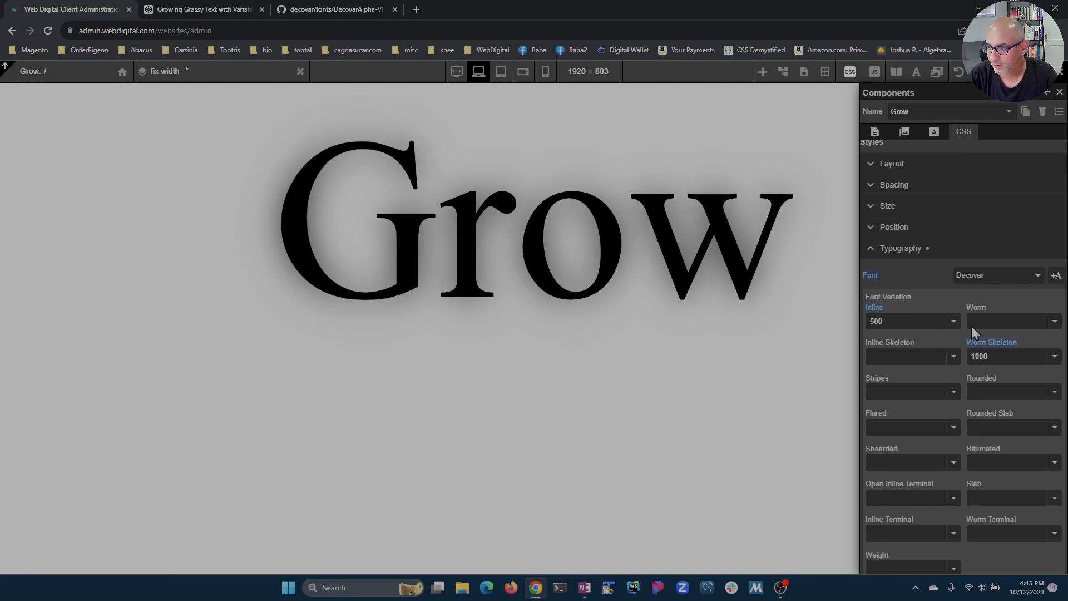
left_click(872, 250)
scroll(953, 315, "up", 1)
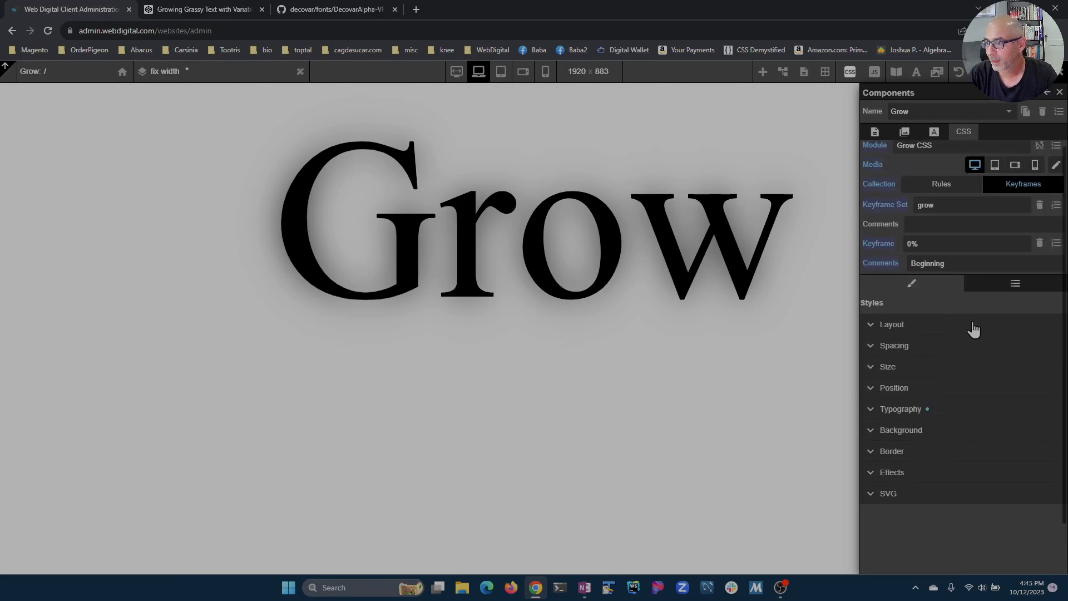
Style the 100% keyframe with the Decovar font, Inline variation 500 and Worm Skeleton 1, and save
left_click(1057, 246)
left_click(892, 306)
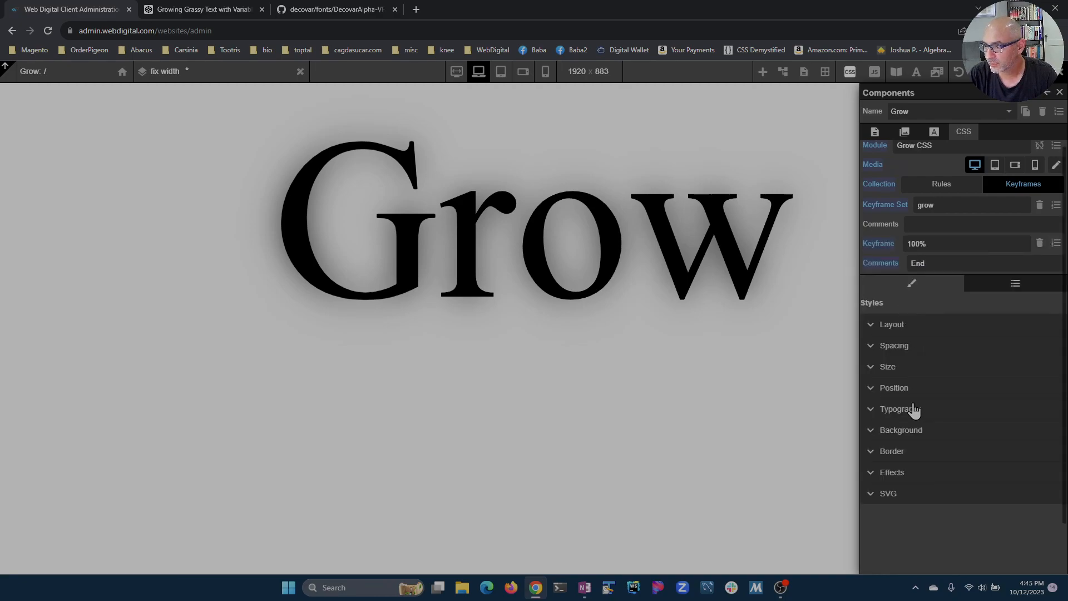
left_click(873, 411)
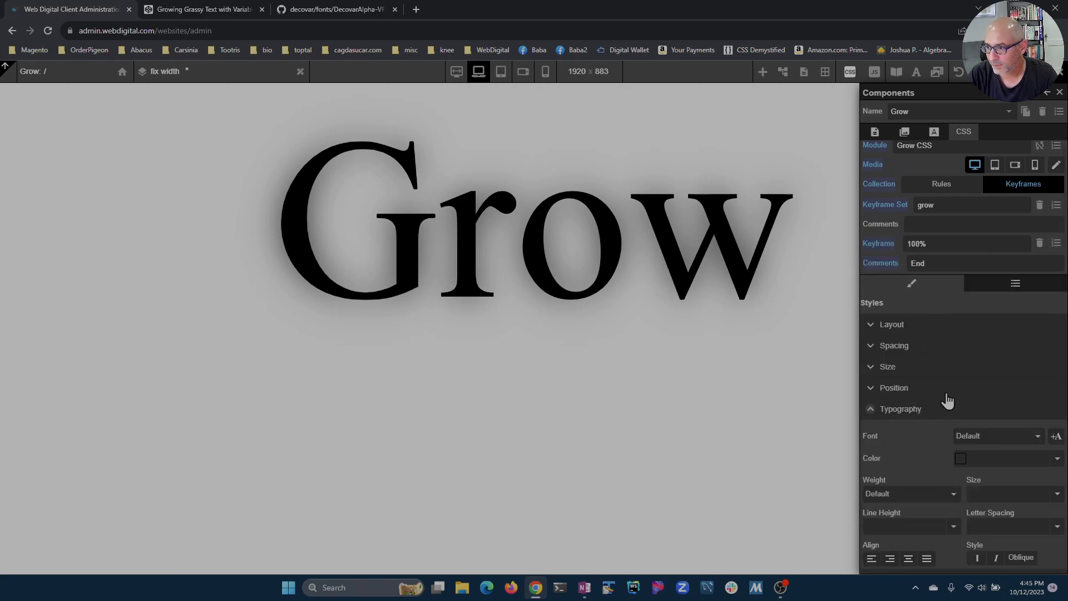
scroll(967, 378, "down", 1)
left_click(1005, 389)
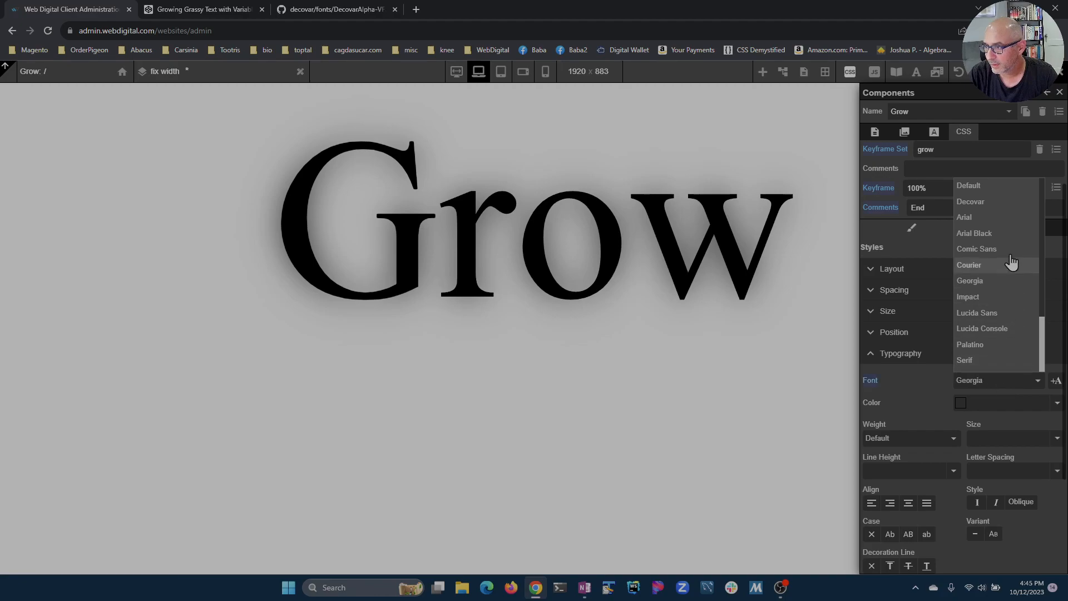
left_click(998, 209)
type("500")
key("Tab")
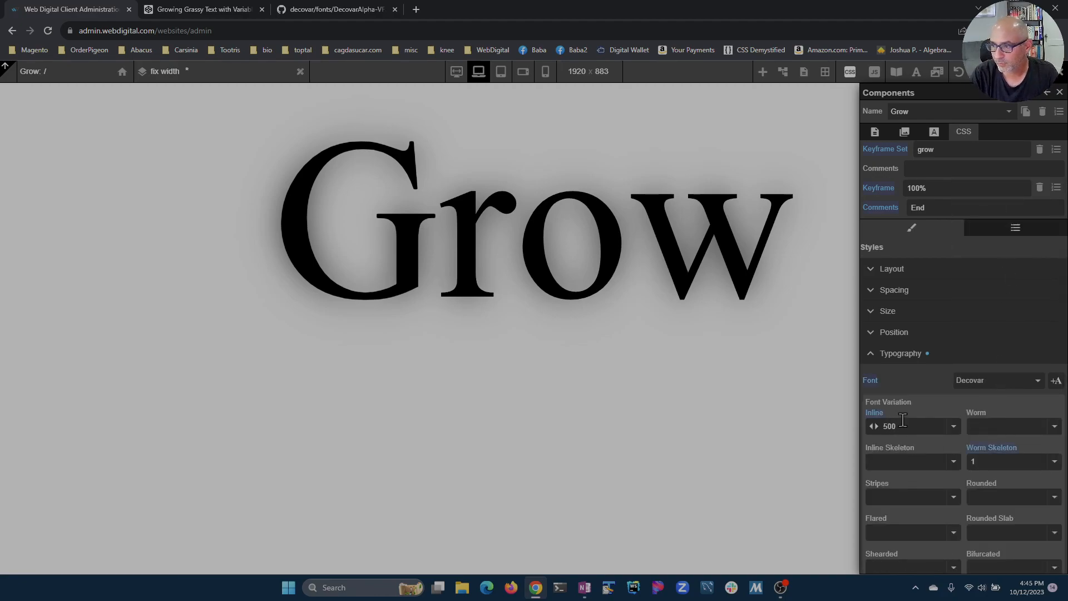
scroll(1008, 163, "up", 1)
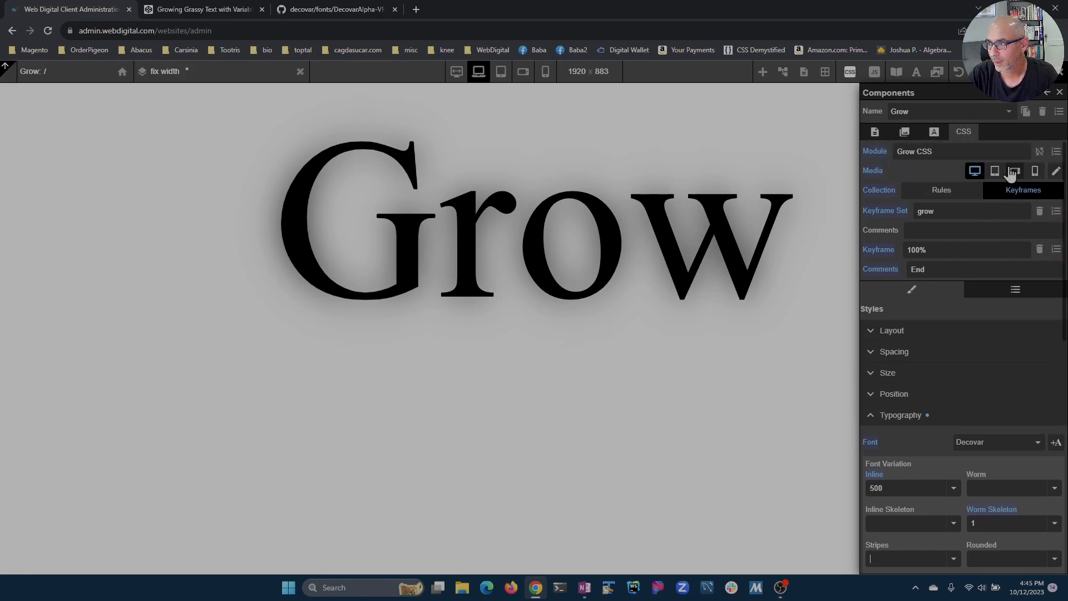
key("ctrl+s")
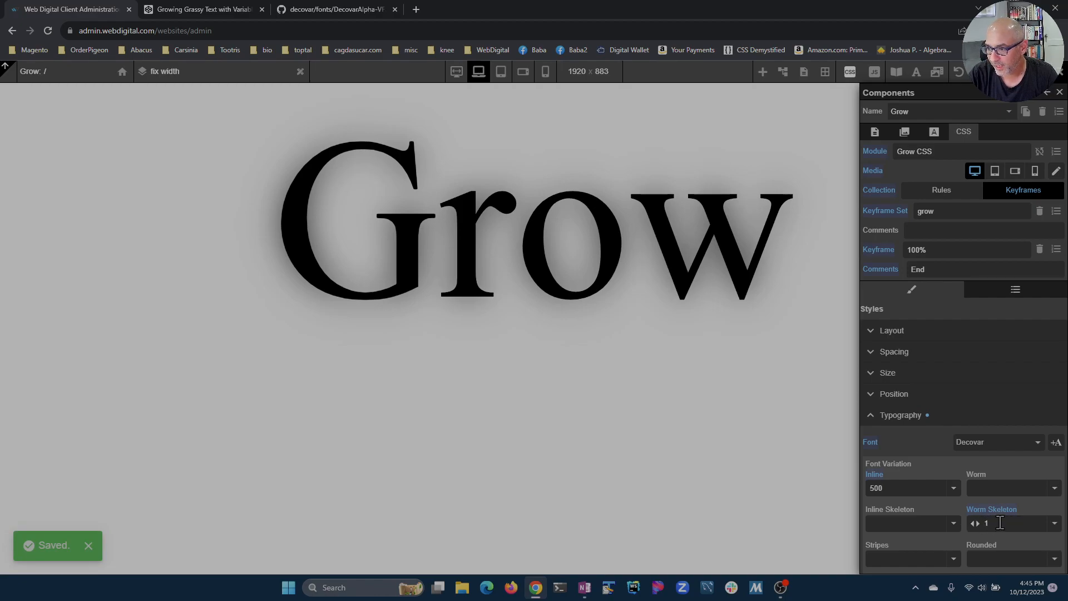
left_click(887, 421)
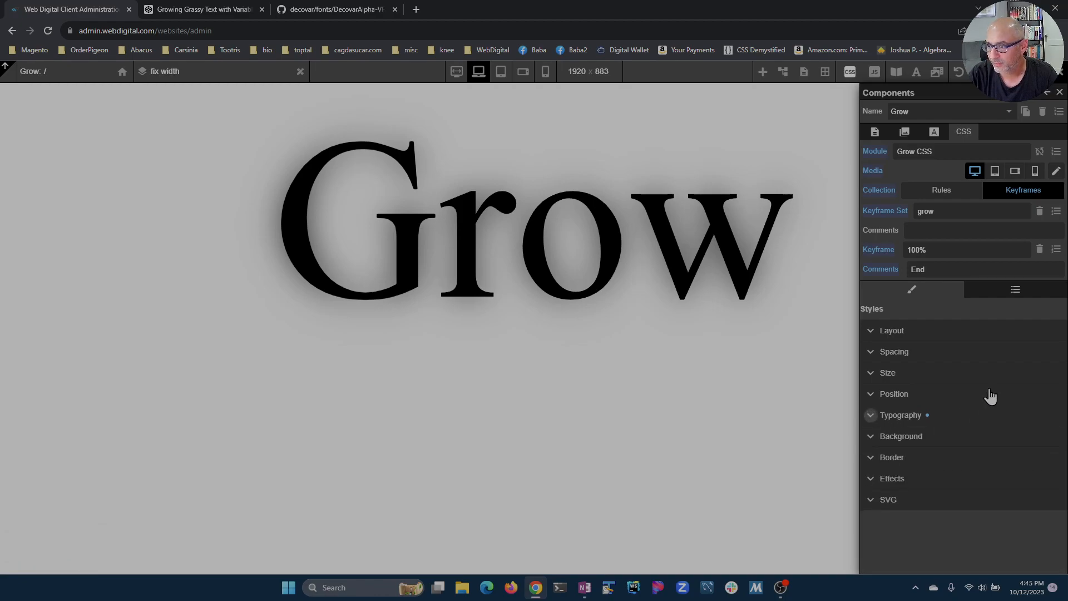
Add a keyframe animation to the Grow heading that uses the grow keyframes from Grow CSS
left_click(874, 132)
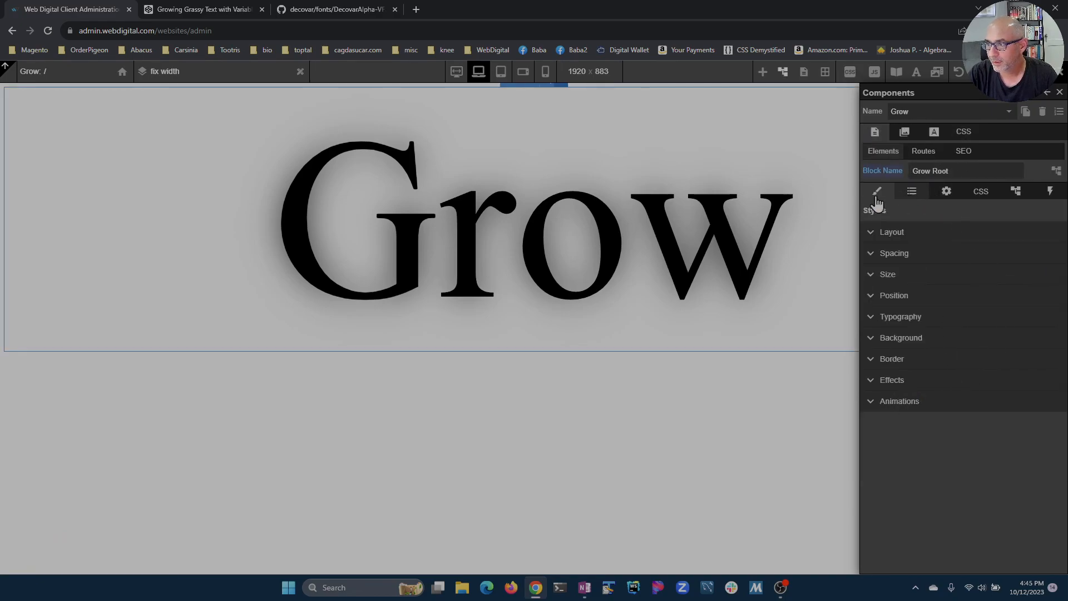
left_click(630, 247)
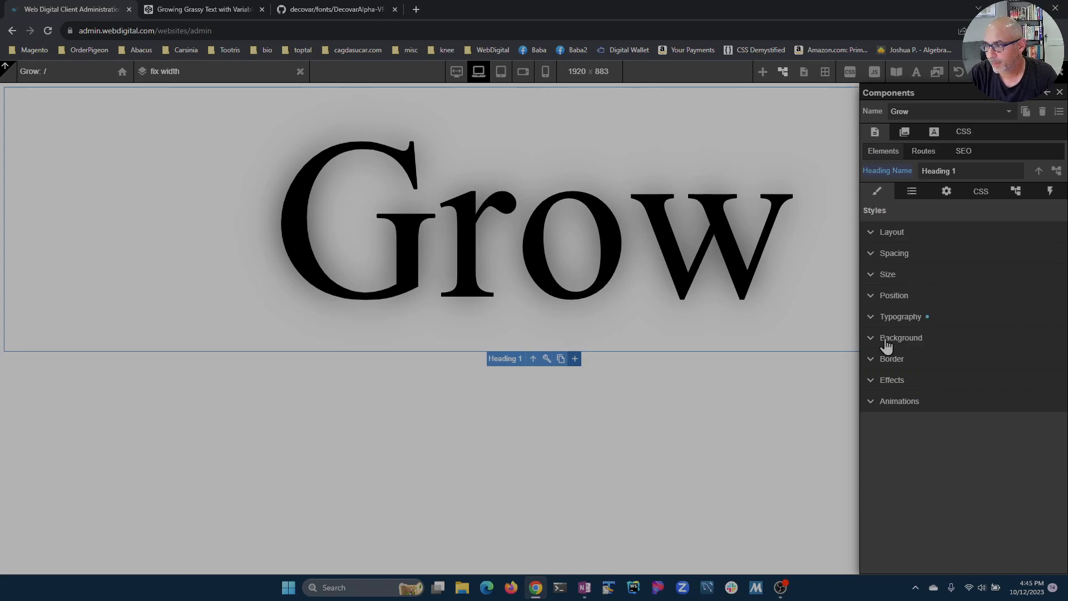
left_click(872, 403)
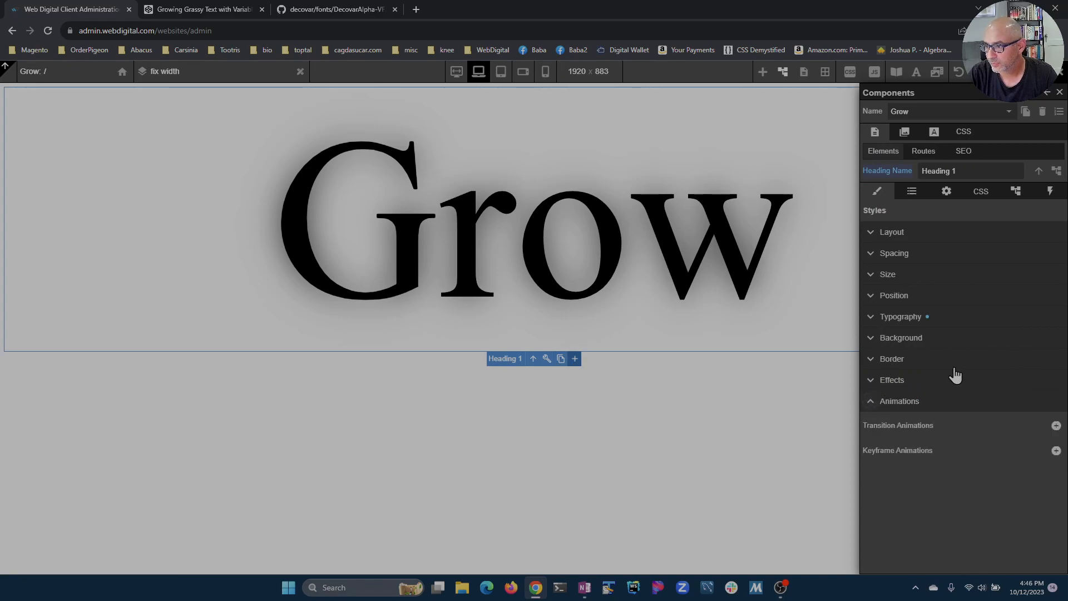
left_click(1055, 451)
left_click(1026, 467)
left_click(999, 412)
left_click(995, 443)
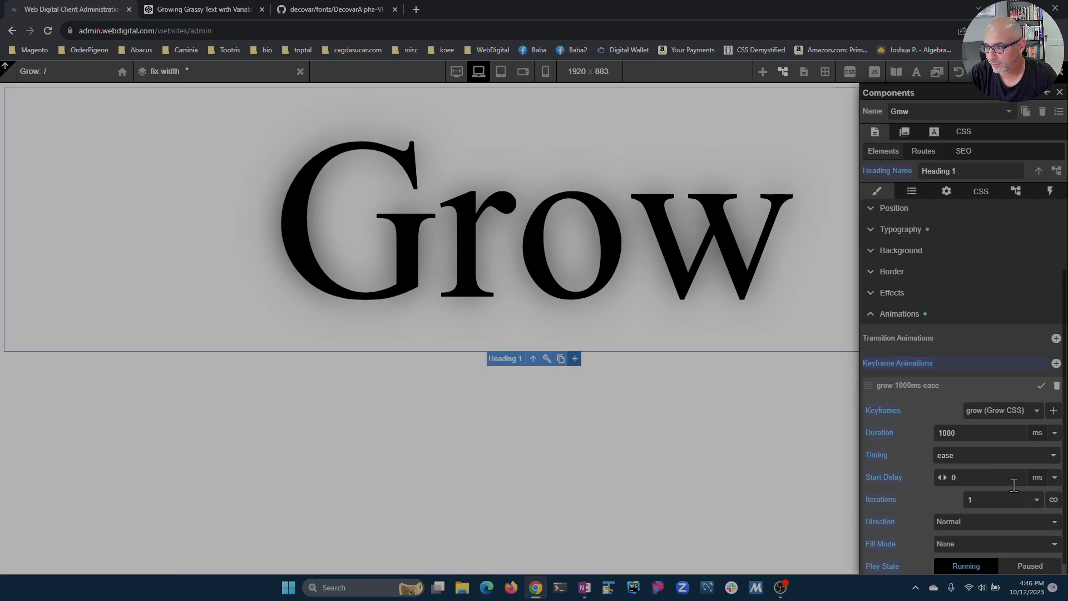
Set the heading's grow animation to infinite iterations with the Alternate direction
scroll(1001, 485, "down", 1)
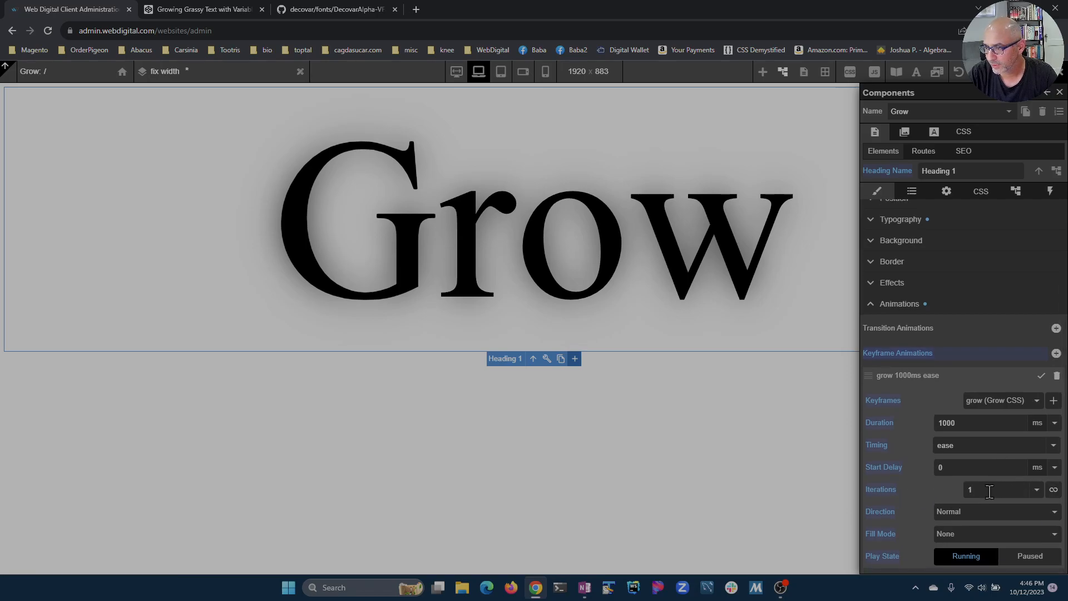
left_click(1051, 496)
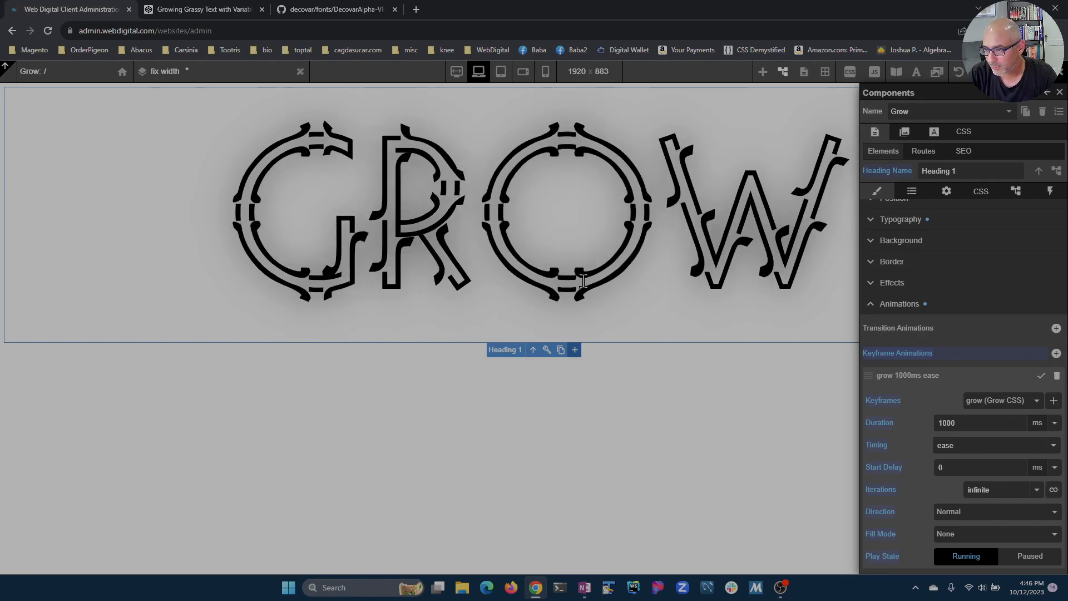
left_click(989, 524)
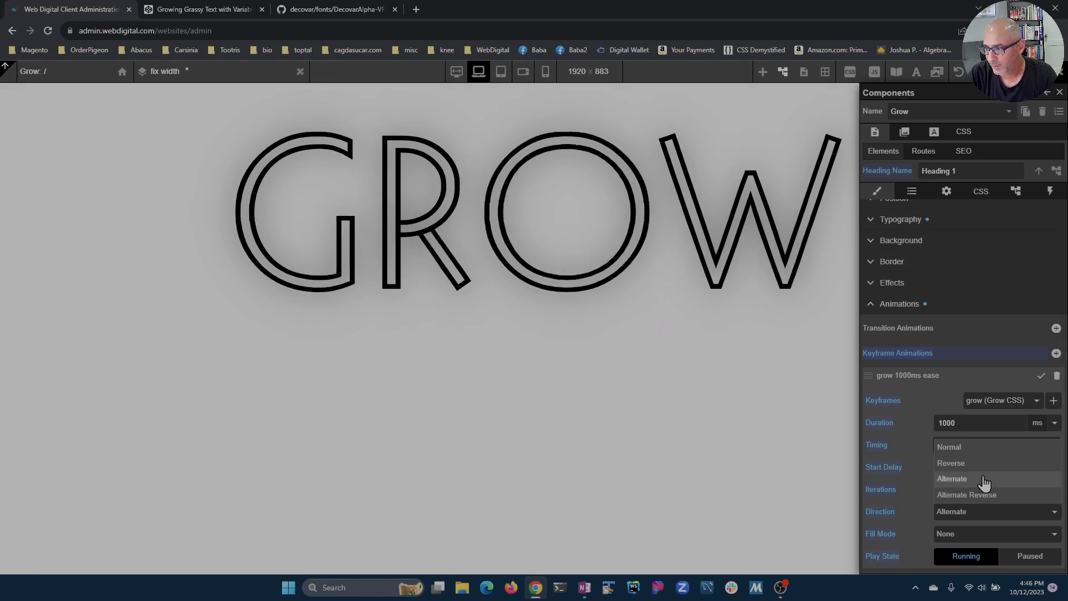
left_click(982, 479)
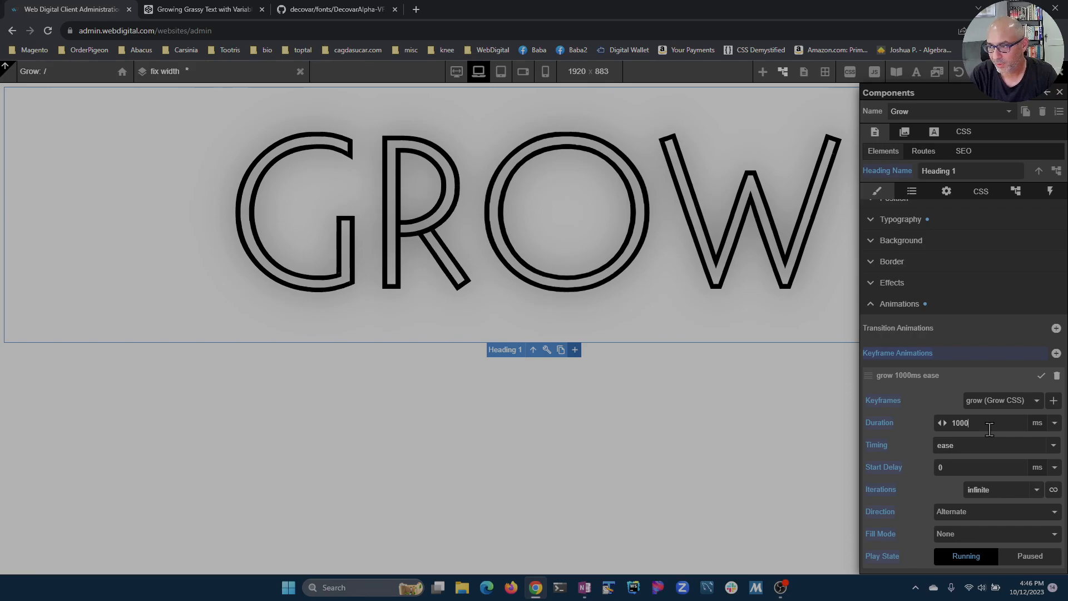
Set the grow animation's duration to 3000 ms, save, and close the component settings
type("3")
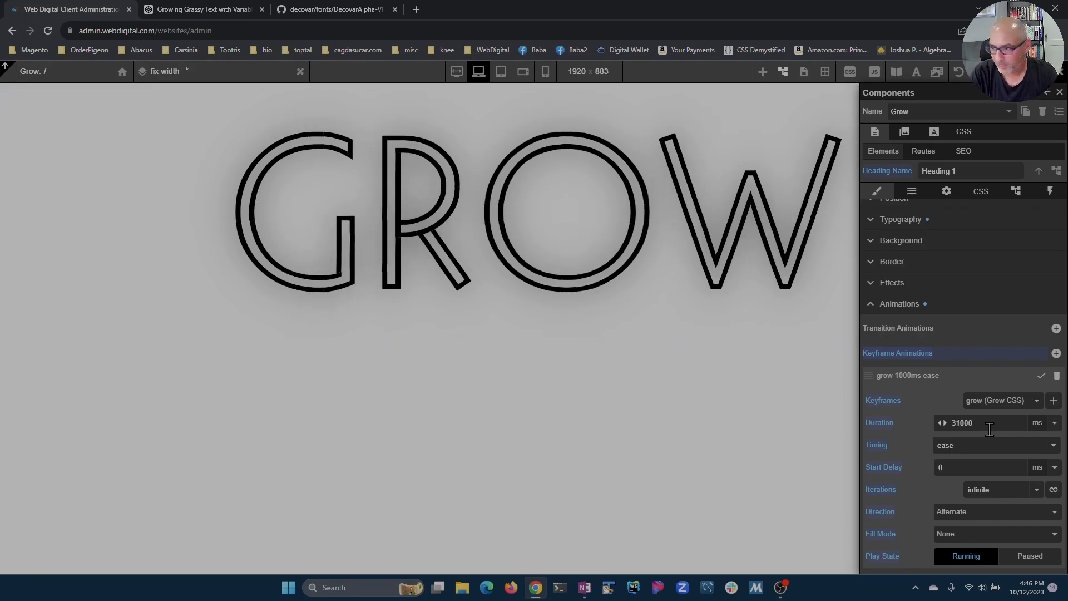
key("Tab")
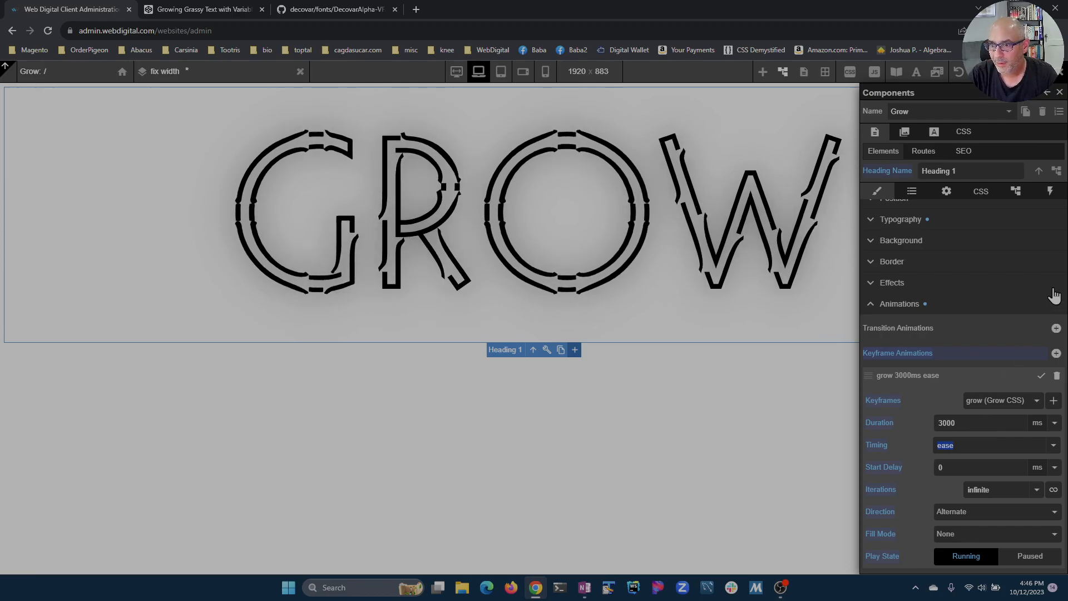
key("ctrl+s")
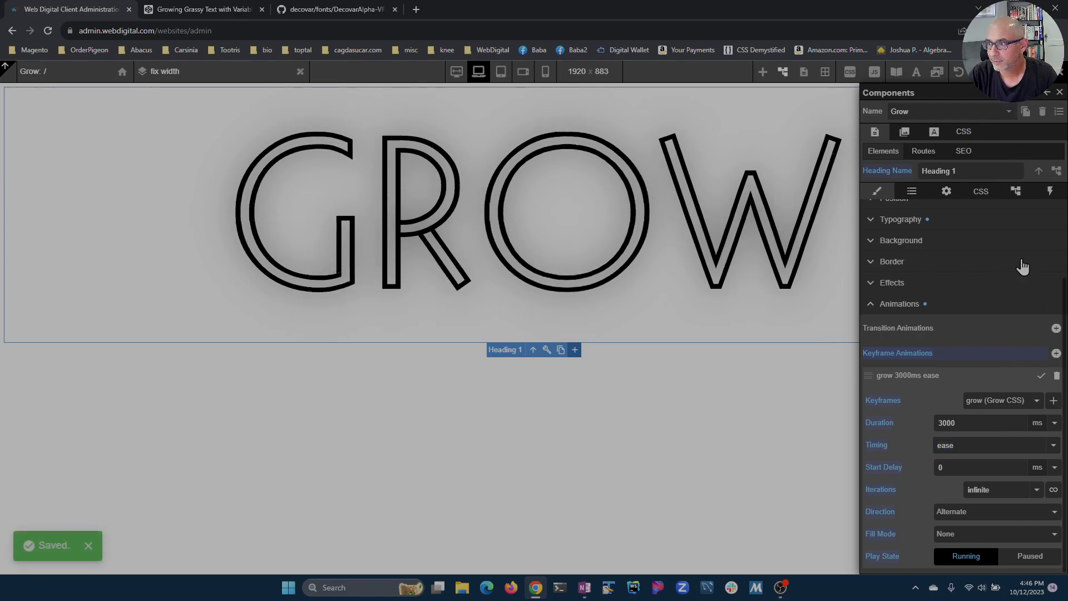
left_click(1059, 93)
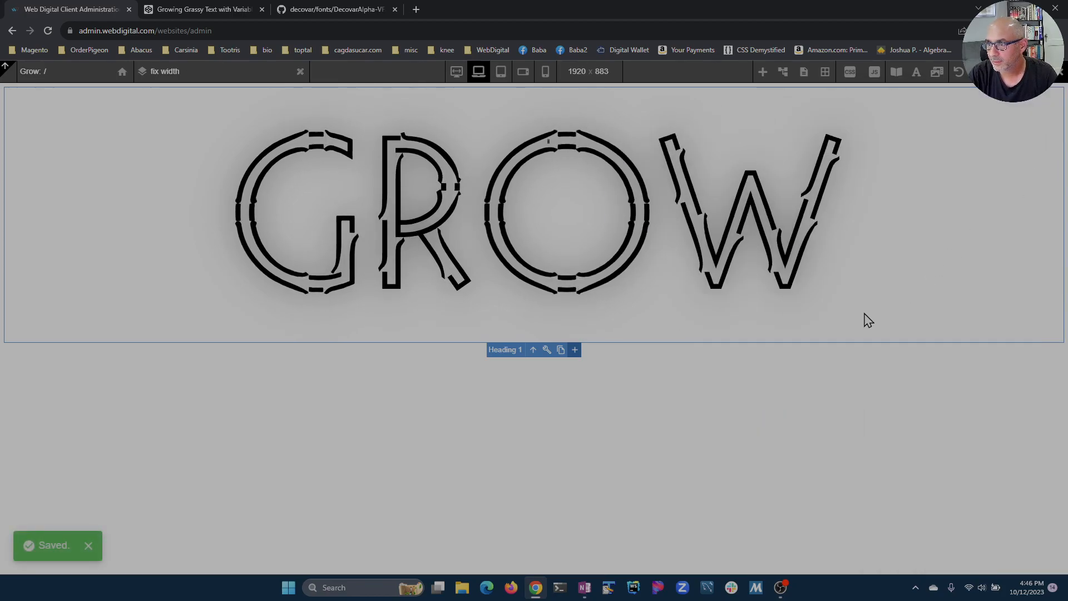